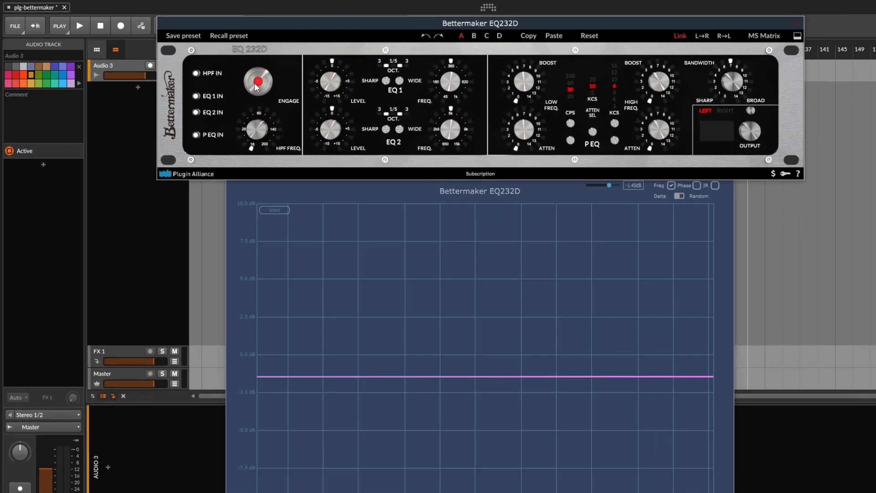
# Engage the high-pass filter, switching it off and back on to compare the response curve.
pyautogui.click(231, 75)
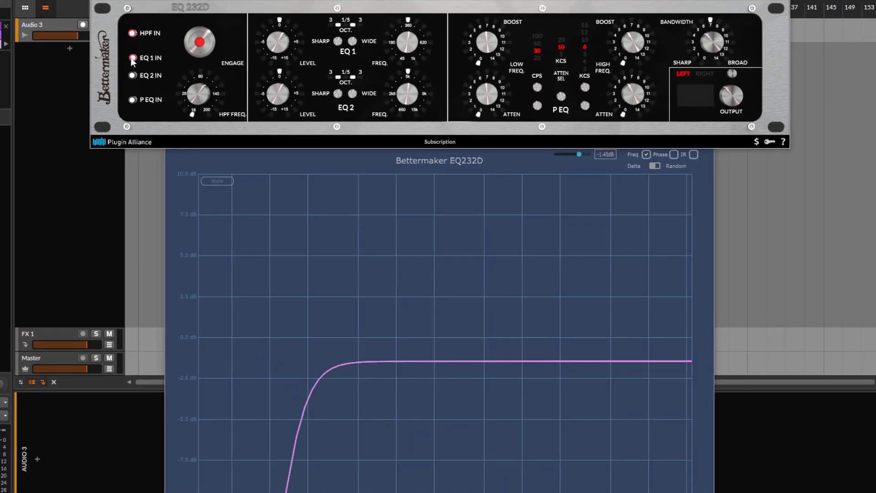
pyautogui.click(132, 76)
pyautogui.click(133, 32)
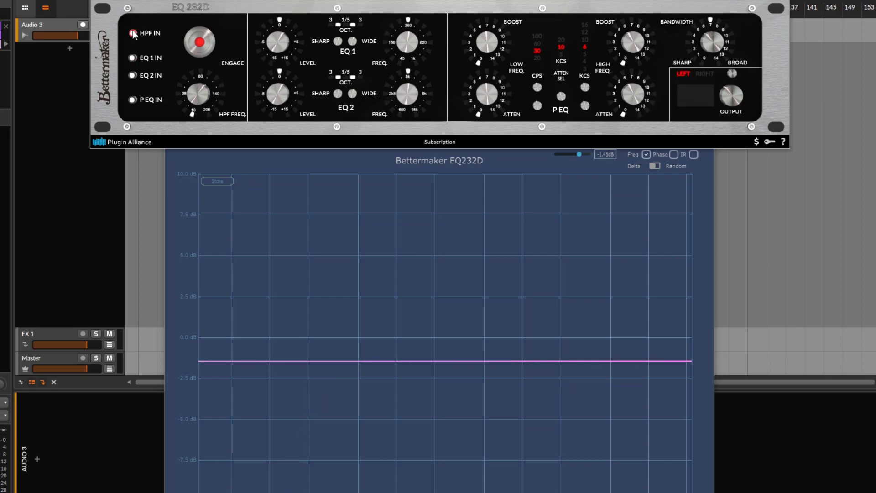
pyautogui.click(133, 32)
# Sweep the HPF frequency upward and return it to its 18 Hz minimum.
pyautogui.moveTo(212, 94)
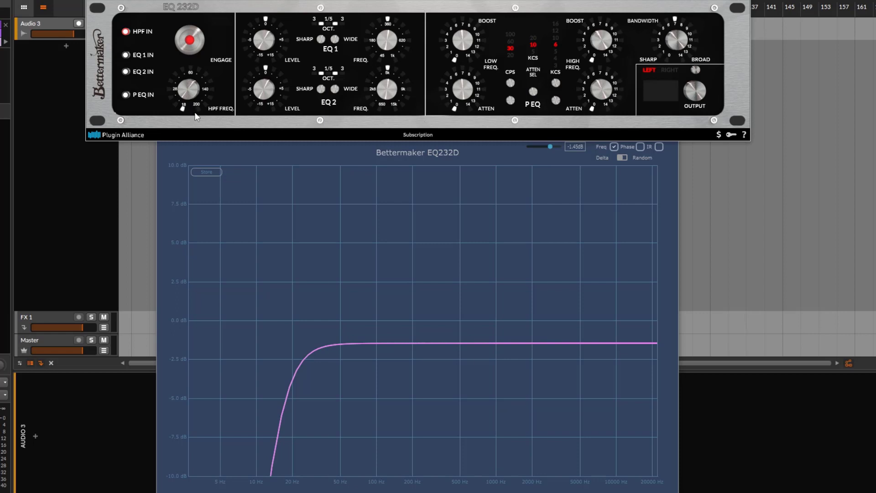
pyautogui.moveTo(186, 93); pyautogui.dragTo(187, 57)
pyautogui.moveTo(224, 1); pyautogui.dragTo(254, 148)
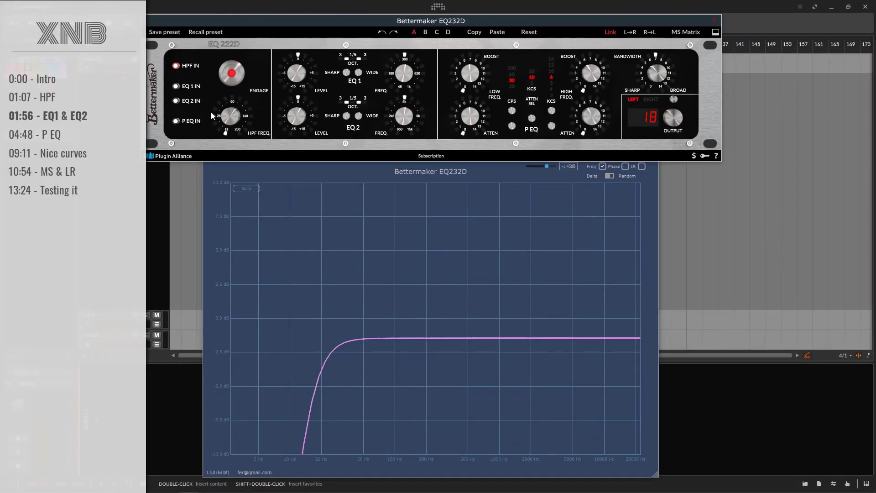
pyautogui.moveTo(233, 119); pyautogui.dragTo(254, 176)
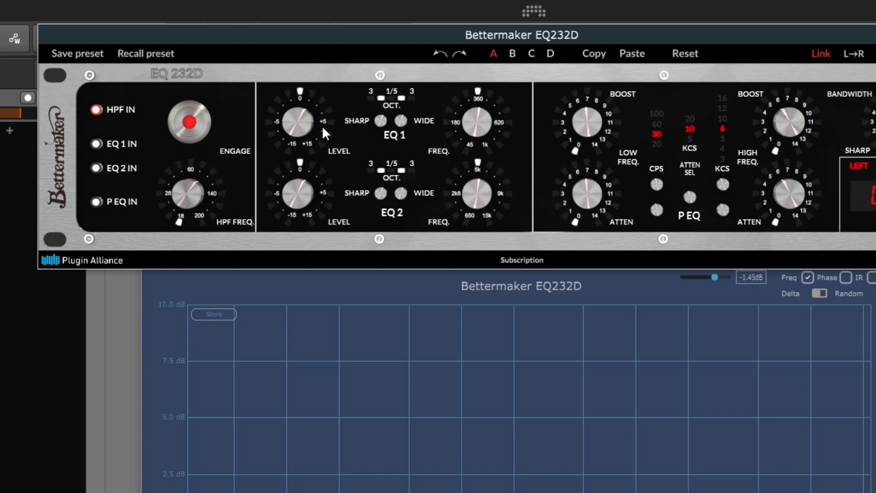
# Engage EQ 1, raise its level by about 2 dB and sweep its frequency, ending near 360 Hz.
pyautogui.click(96, 143)
pyautogui.moveTo(298, 123); pyautogui.dragTo(297, 115)
pyautogui.moveTo(278, 64); pyautogui.dragTo(285, 52)
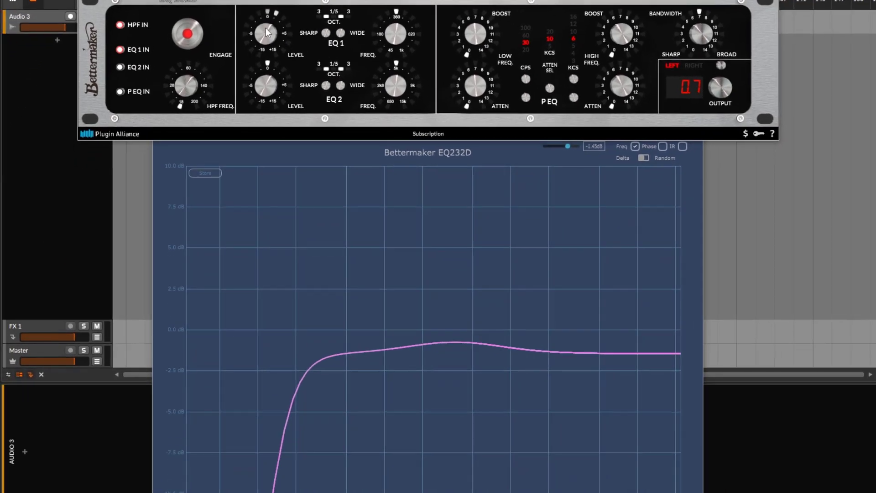
pyautogui.moveTo(272, 19)
pyautogui.mouseDown()
pyautogui.moveTo(268, 139)
pyautogui.moveTo(273, 18)
pyautogui.mouseUp()
pyautogui.moveTo(397, 39); pyautogui.dragTo(390, 83)
pyautogui.moveTo(394, 41)
pyautogui.mouseDown()
pyautogui.moveTo(392, 67)
pyautogui.moveTo(391, 14)
pyautogui.moveTo(402, 3)
pyautogui.moveTo(394, 45)
pyautogui.mouseUp()
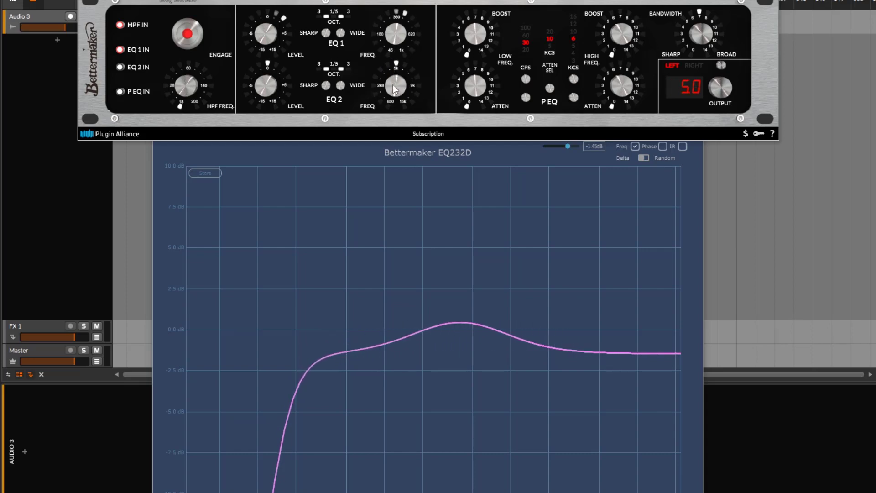
# Shift the EQ 1 boost down to about 125 Hz at a level of 3.5 and raise the HPF frequency to about 28 Hz.
pyautogui.moveTo(393, 37); pyautogui.dragTo(405, 70)
pyautogui.moveTo(190, 94); pyautogui.dragTo(185, 87)
pyautogui.moveTo(390, 44); pyautogui.dragTo(398, 67)
pyautogui.moveTo(273, 45); pyautogui.dragTo(272, 31)
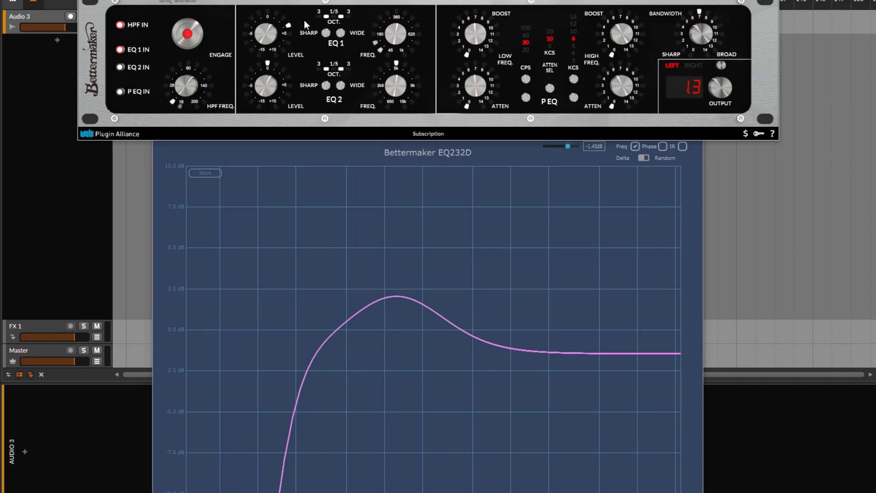
pyautogui.moveTo(190, 91); pyautogui.dragTo(204, 73)
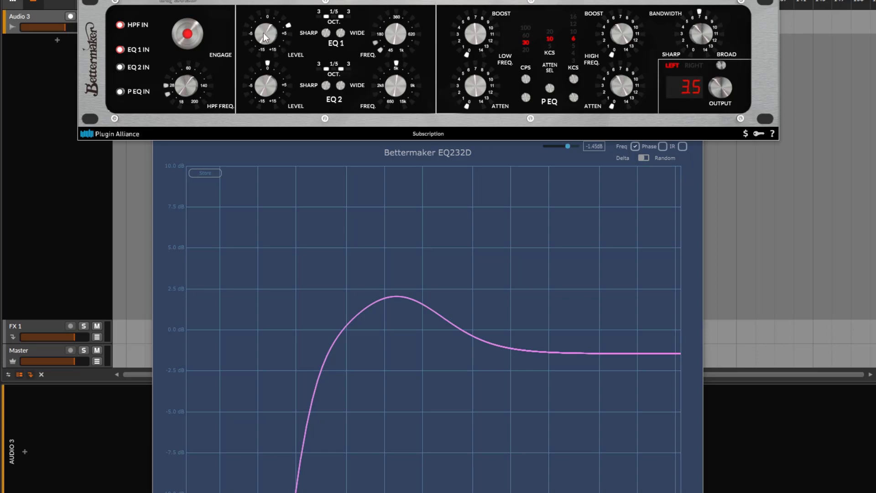
# Move the EQ 1 boost to about 300 Hz with a sharp 0.2 octave bandwidth and a level of about 4 dB.
pyautogui.moveTo(264, 32)
pyautogui.mouseDown()
pyautogui.moveTo(270, 61)
pyautogui.moveTo(273, 45)
pyautogui.mouseUp()
pyautogui.moveTo(404, 45); pyautogui.dragTo(410, 2)
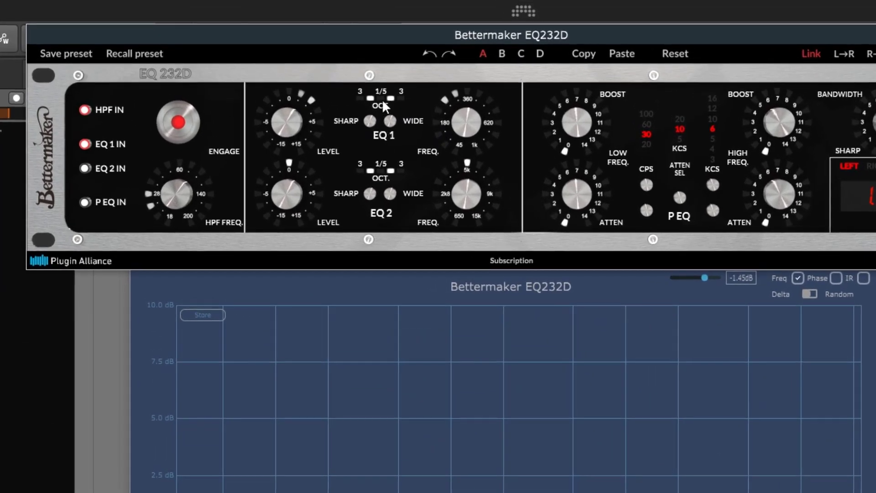
pyautogui.click(371, 122)
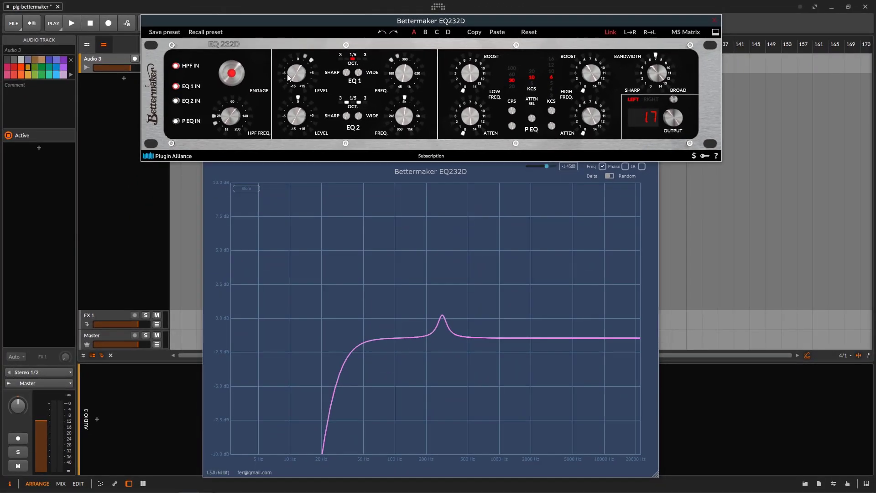
pyautogui.moveTo(272, 123); pyautogui.dragTo(278, 102)
pyautogui.moveTo(291, 61); pyautogui.dragTo(291, 61)
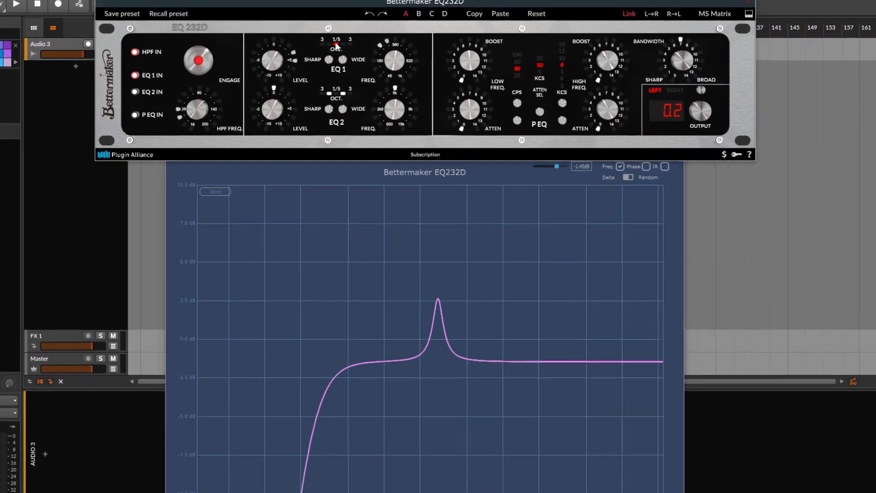
# Compare wide and sharp EQ 1 bandwidths of 1.3 and 0.2 octaves, ending at 0.7.
pyautogui.click(338, 57)
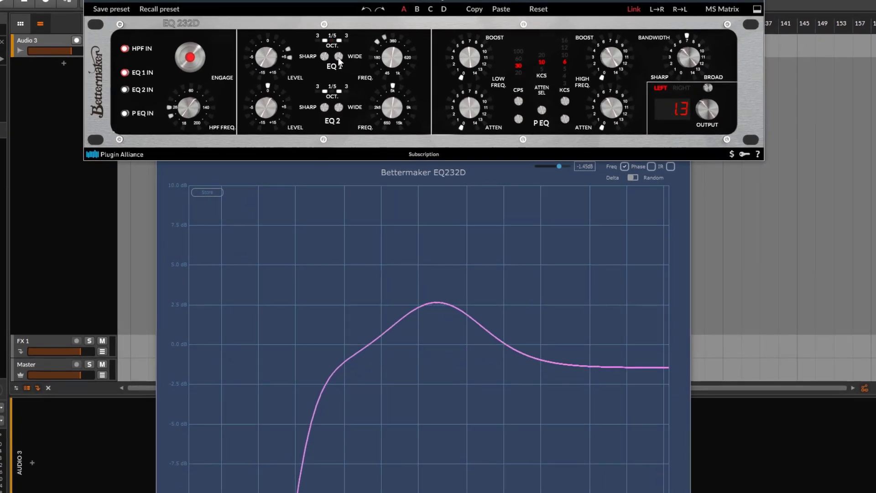
pyautogui.click(324, 56)
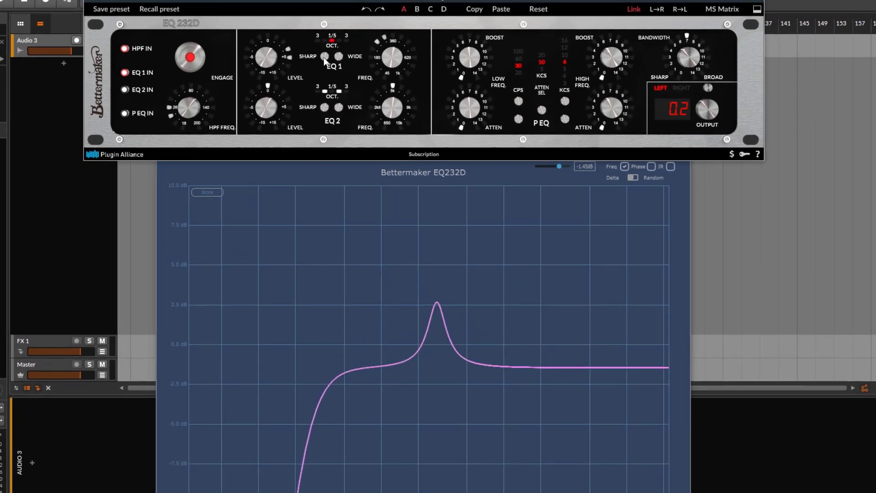
pyautogui.click(340, 59)
pyautogui.click(321, 56)
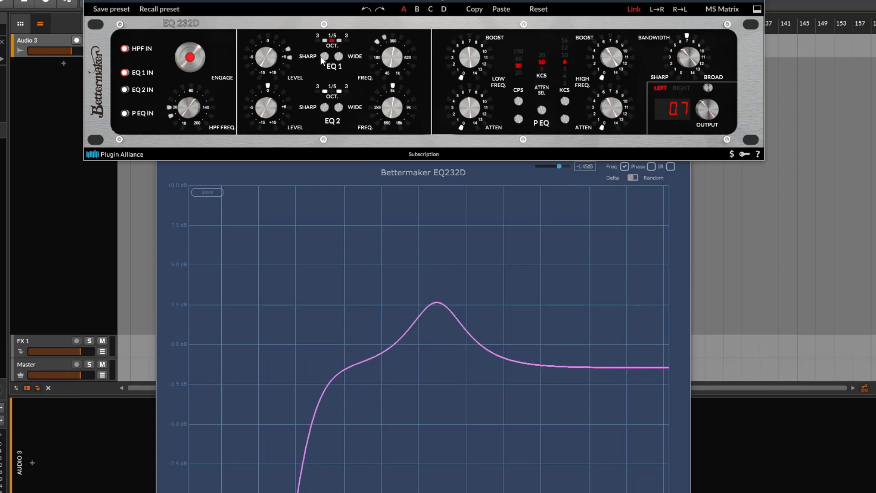
# Turn EQ 1 into a cut of about 3 dB at 391 Hz and widen its bandwidth.
pyautogui.moveTo(180, 118); pyautogui.dragTo(185, 116)
pyautogui.moveTo(266, 57); pyautogui.dragTo(272, 122)
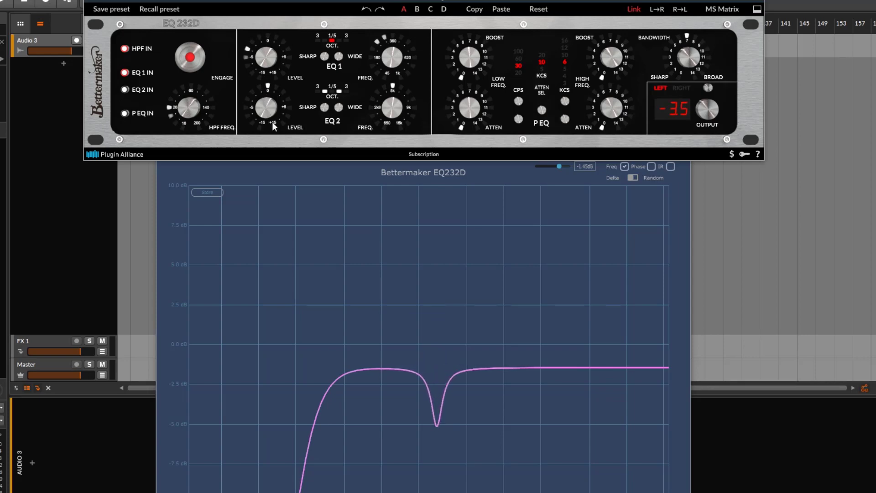
pyautogui.moveTo(391, 72); pyautogui.dragTo(388, 47)
pyautogui.moveTo(263, 52)
pyautogui.mouseDown()
pyautogui.moveTo(265, 40)
pyautogui.moveTo(269, 66)
pyautogui.mouseUp()
pyautogui.click(339, 55)
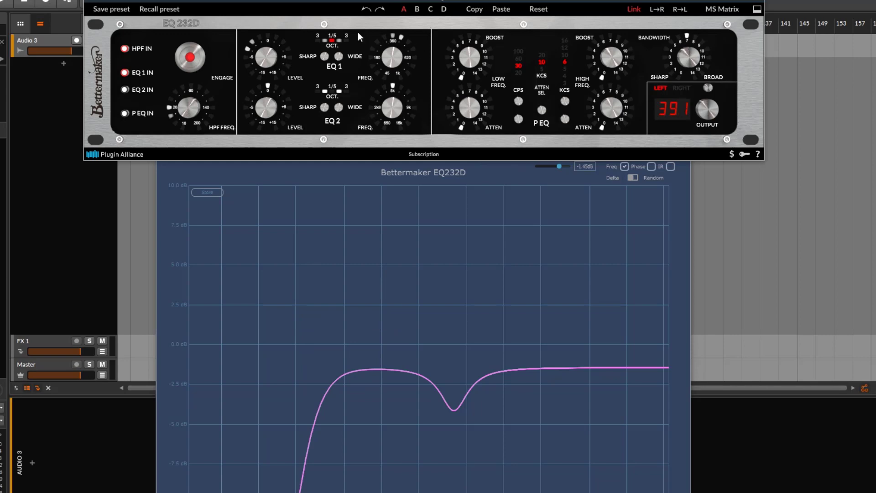
# Change EQ 1 back to a boost of about 2 dB near 300 Hz and readjust its bandwidth.
pyautogui.moveTo(267, 61); pyautogui.dragTo(290, 17)
pyautogui.moveTo(392, 53); pyautogui.dragTo(385, 81)
pyautogui.click(340, 56)
pyautogui.click(339, 56)
pyautogui.click(325, 56)
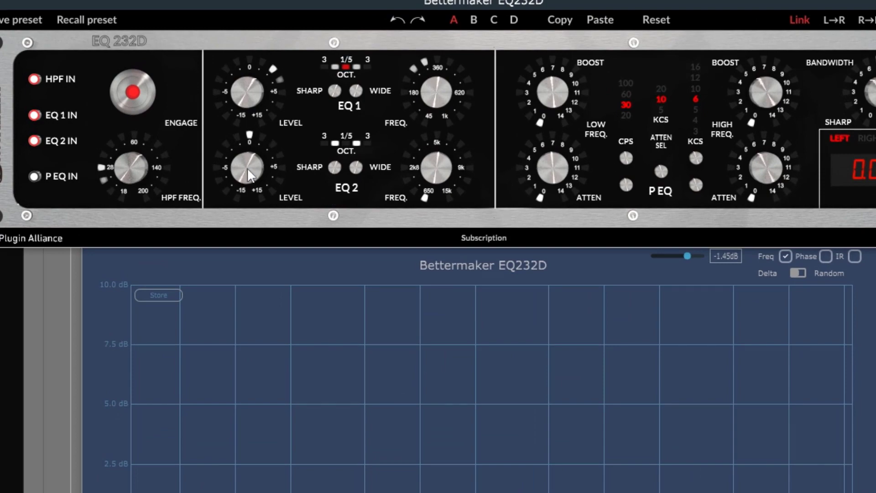
# Boost EQ 2 by about 3.4 dB at 15 kHz and widen its bandwidth to 3.0 octaves.
pyautogui.moveTo(251, 175); pyautogui.dragTo(258, 136)
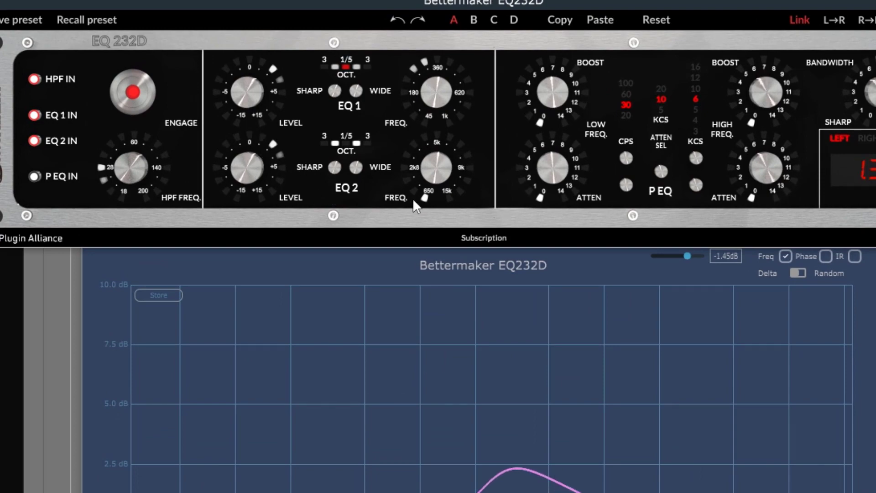
pyautogui.moveTo(440, 181); pyautogui.dragTo(437, 158)
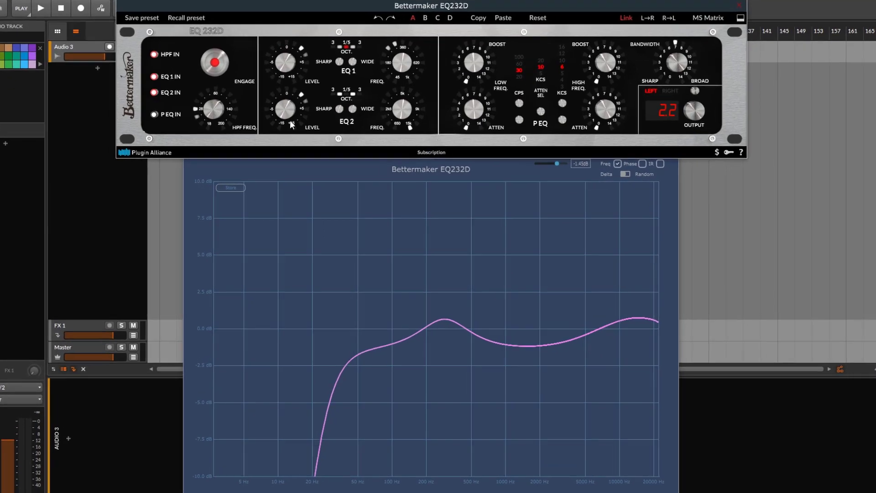
pyautogui.moveTo(297, 119); pyautogui.dragTo(297, 114)
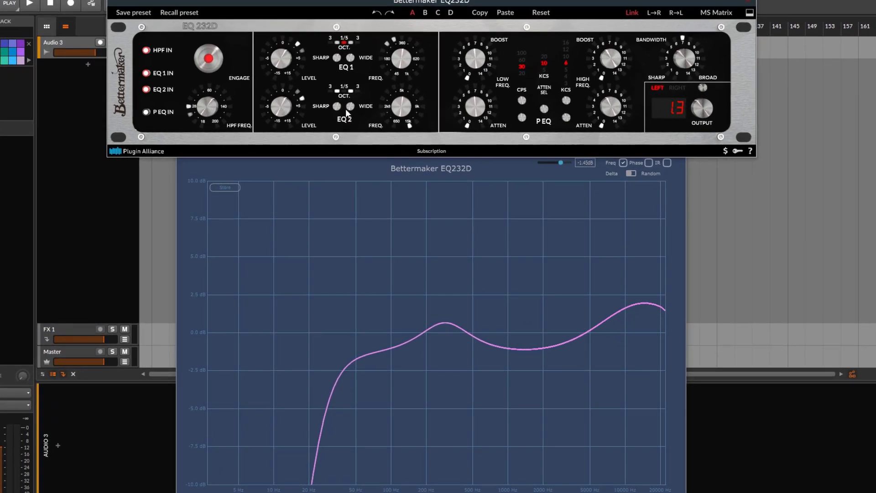
pyautogui.click(350, 108)
pyautogui.click(350, 108)
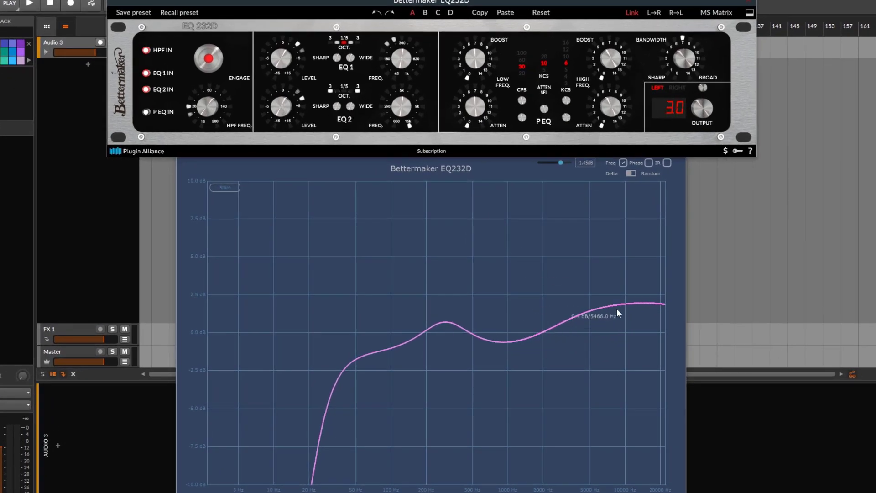
# Move EQ 2 down to about 5 kHz with a sharper bandwidth and a boost of about 4 dB, and set the HPF to 30 Hz.
pyautogui.moveTo(409, 115); pyautogui.dragTo(372, 144)
pyautogui.click(336, 107)
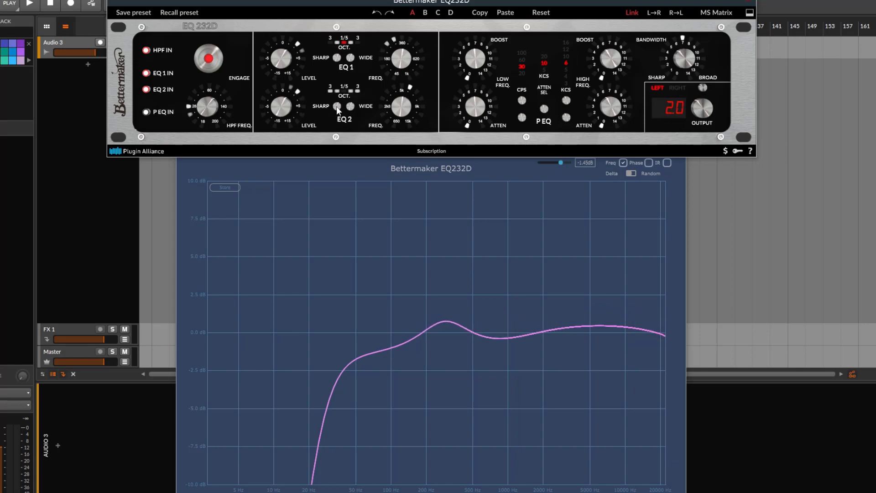
pyautogui.moveTo(281, 106); pyautogui.dragTo(321, 102)
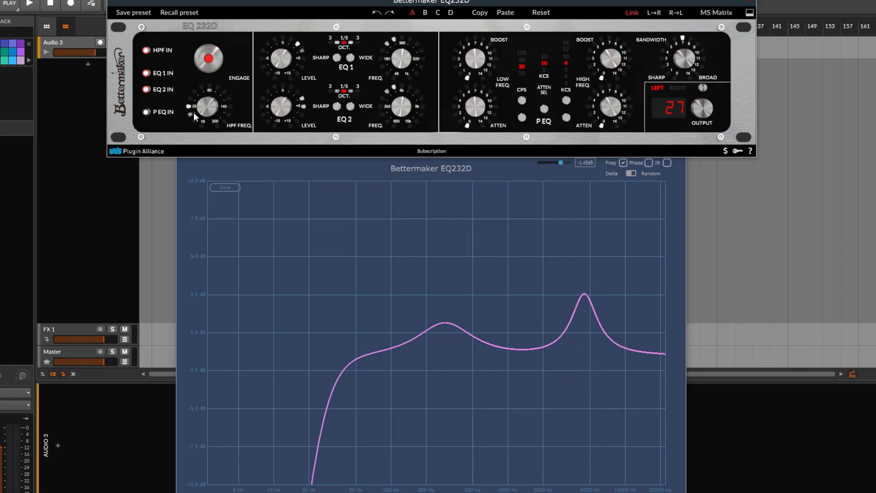
pyautogui.moveTo(212, 114); pyautogui.dragTo(247, 108)
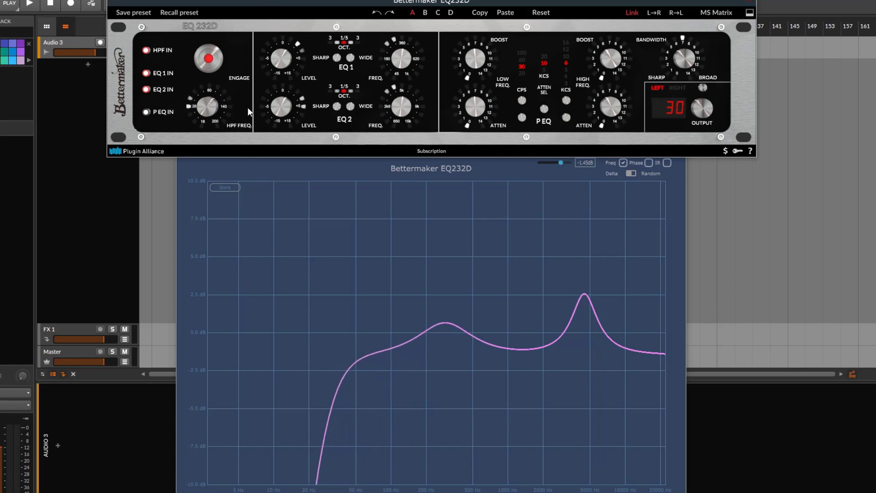
# Raise the EQ 1 frequency to about 1 kHz and widen its bandwidth.
pyautogui.moveTo(413, 69); pyautogui.dragTo(441, 1)
pyautogui.moveTo(294, 59)
pyautogui.mouseDown()
pyautogui.moveTo(294, 47)
pyautogui.moveTo(297, 58)
pyautogui.mouseUp()
pyautogui.click(351, 60)
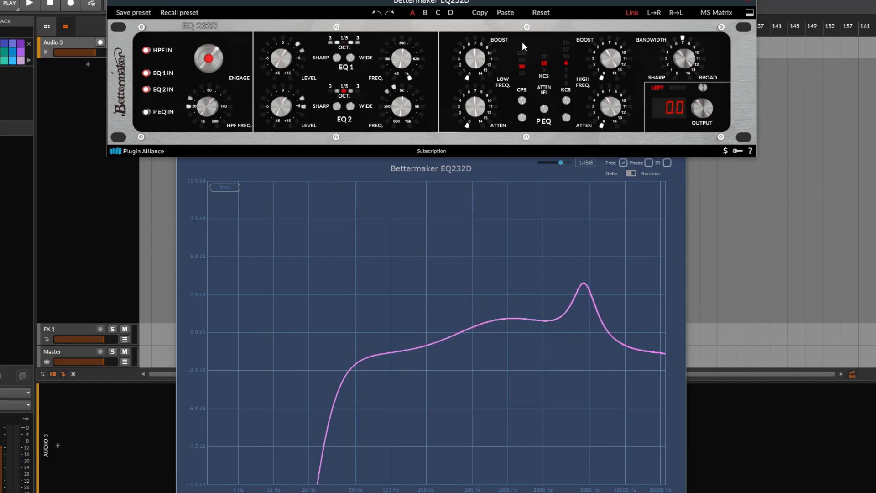
# Reset all equalizer settings and engage only the P EQ section.
pyautogui.click(543, 14)
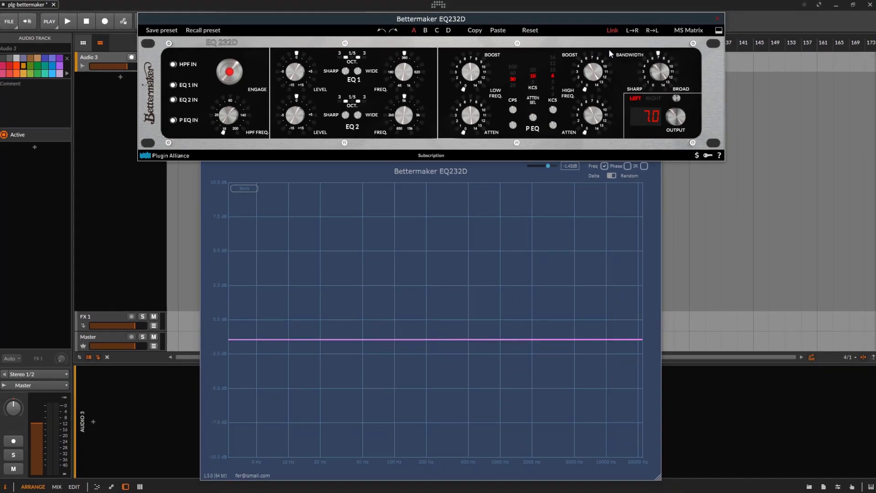
pyautogui.click(176, 121)
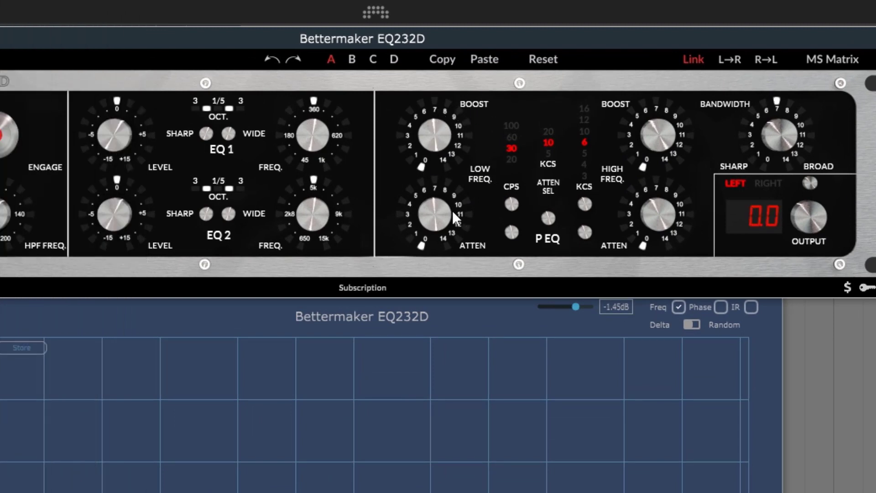
# Raise the P EQ low-frequency boost to about 6 at 30 CPS.
pyautogui.moveTo(436, 144); pyautogui.dragTo(436, 87)
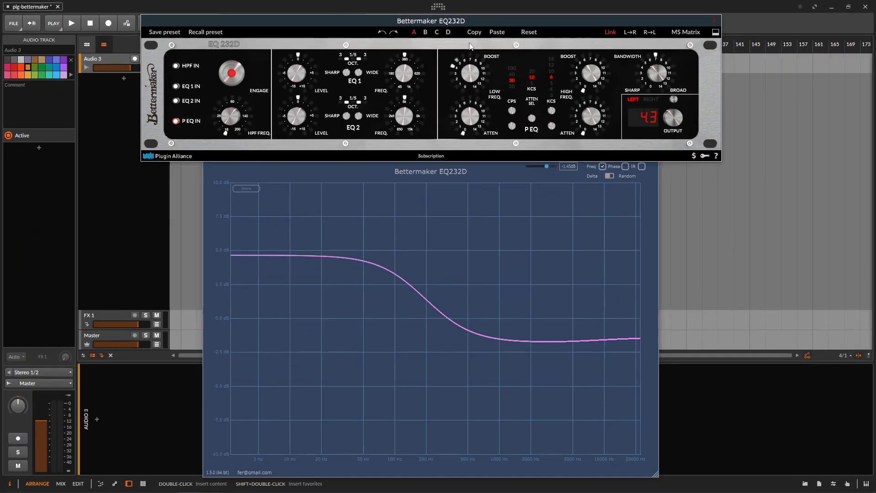
pyautogui.moveTo(470, 43); pyautogui.dragTo(470, 40)
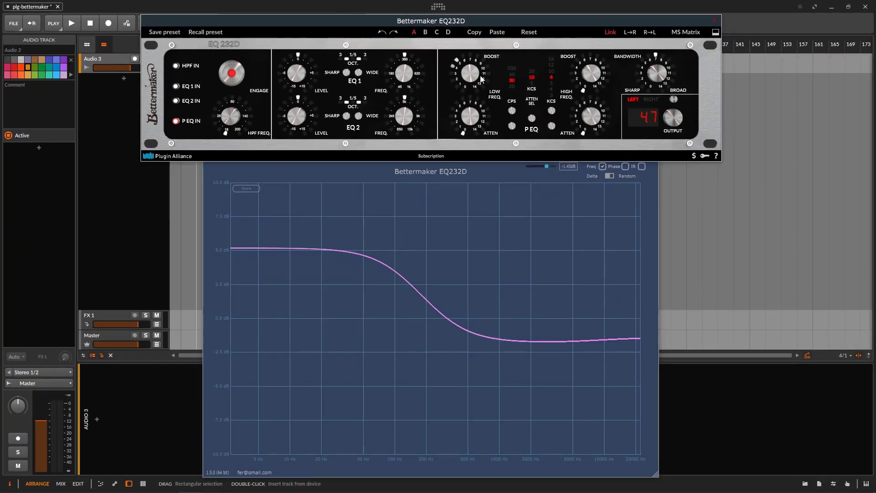
pyautogui.moveTo(475, 76); pyautogui.dragTo(478, 66)
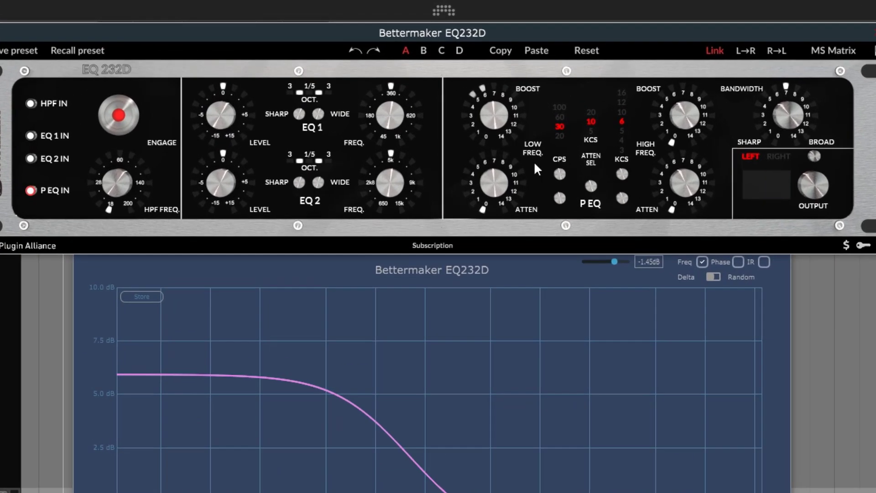
pyautogui.moveTo(494, 184); pyautogui.dragTo(495, 181)
pyautogui.moveTo(472, 94)
pyautogui.moveTo(492, 130); pyautogui.dragTo(496, 106)
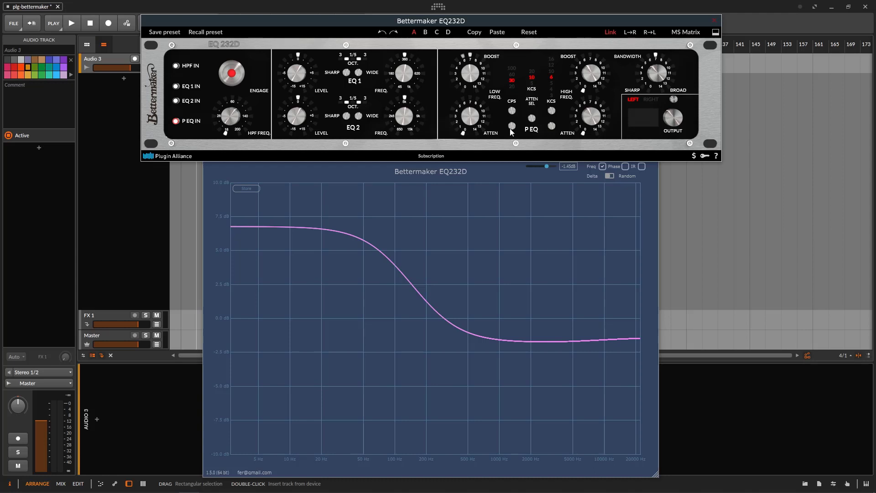
# Try the P EQ low frequency at 20 and 100 CPS, and set it back to 30 CPS.
pyautogui.scroll(-1, 512, 132)
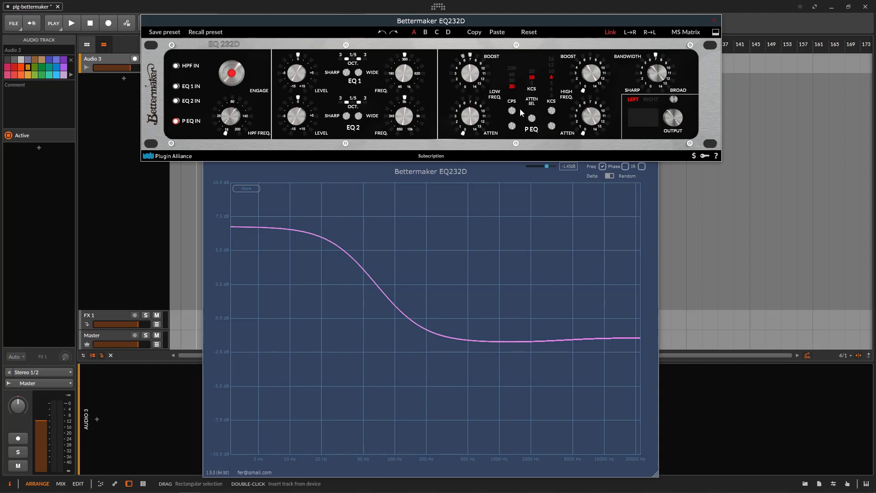
pyautogui.scroll(1, 515, 110)
pyautogui.scroll(2, 515, 111)
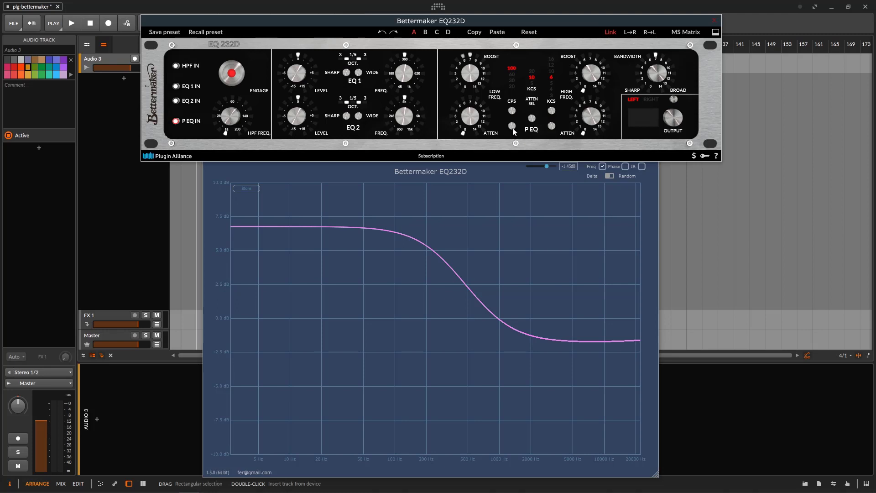
pyautogui.scroll(-2, 514, 132)
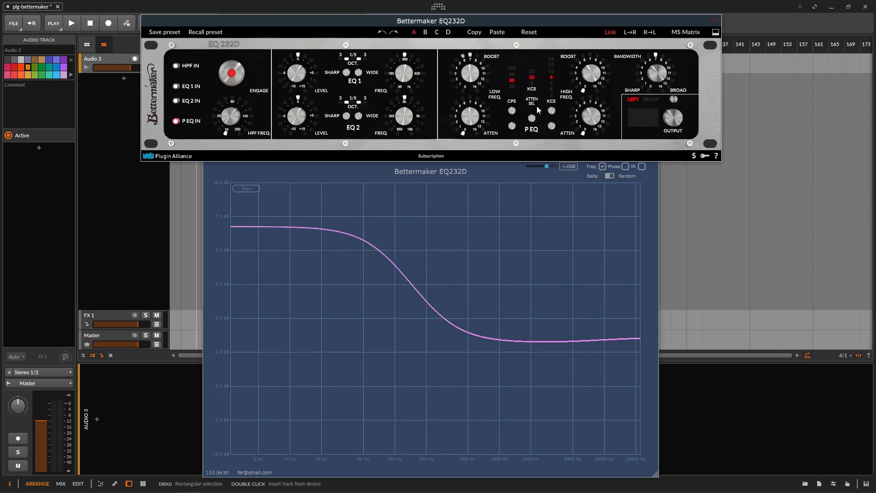
# Try the P EQ low frequency at neighbouring settings, set it to 60 CPS and slightly lower the low boost.
pyautogui.scroll(2, 513, 112)
pyautogui.scroll(-3, 513, 131)
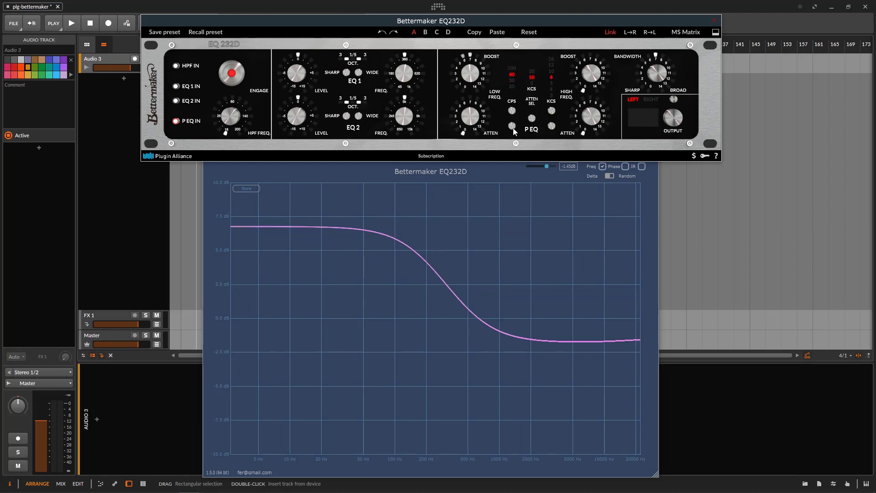
pyautogui.scroll(2, 510, 115)
pyautogui.scroll(-3, 467, 84)
pyautogui.scroll(-2, 469, 87)
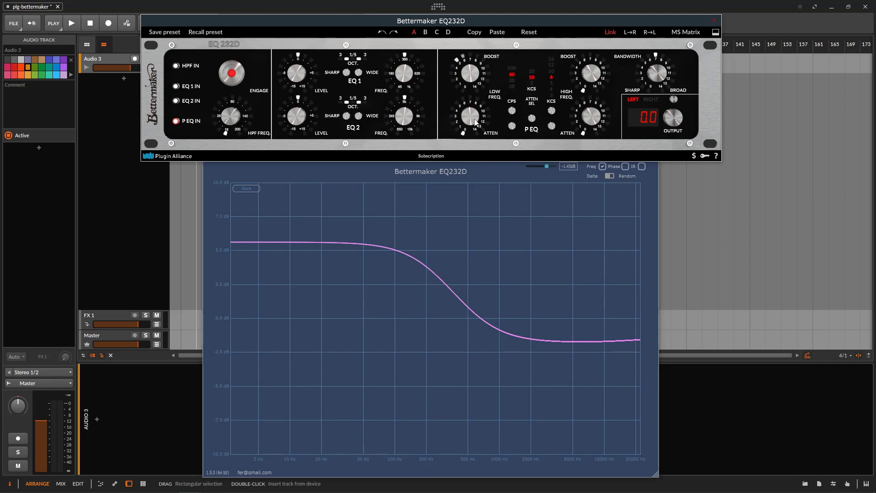
# Raise the P EQ low-frequency attenuation until it carves a deep dip, and set the low frequency to 30 CPS.
pyautogui.moveTo(464, 121); pyautogui.dragTo(470, 89)
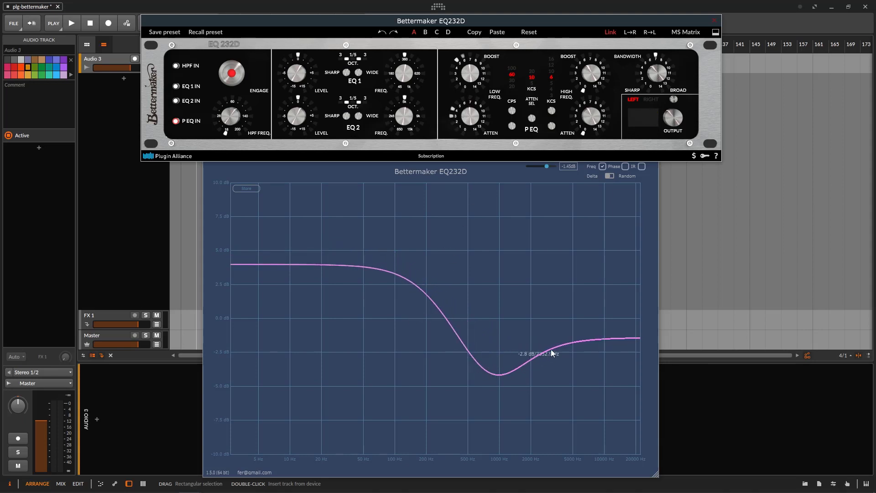
pyautogui.moveTo(473, 123); pyautogui.dragTo(478, 87)
pyautogui.click(511, 126)
pyautogui.click(512, 126)
pyautogui.scroll(1, 513, 115)
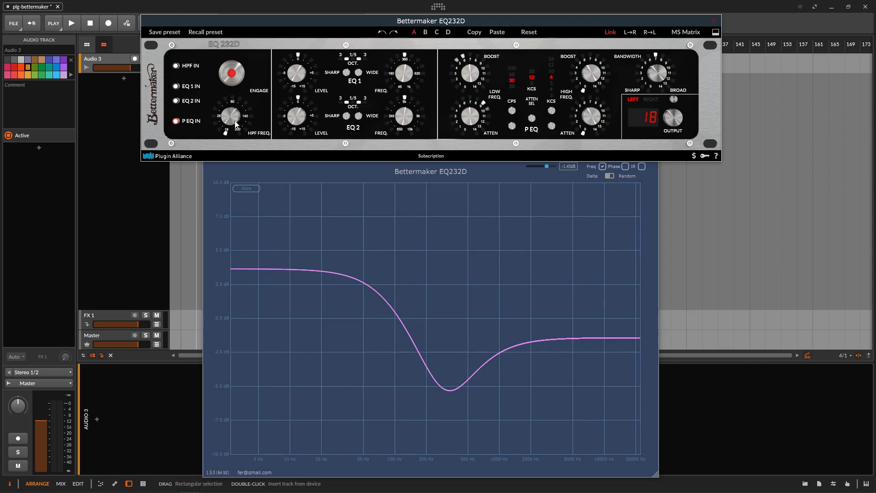
# Engage the HPF with its frequency between 28 and 60 Hz, and rebalance the P EQ low attenuation and boost.
pyautogui.moveTo(236, 124); pyautogui.dragTo(267, 83)
pyautogui.moveTo(473, 116); pyautogui.dragTo(493, 159)
pyautogui.moveTo(472, 83); pyautogui.dragTo(481, 91)
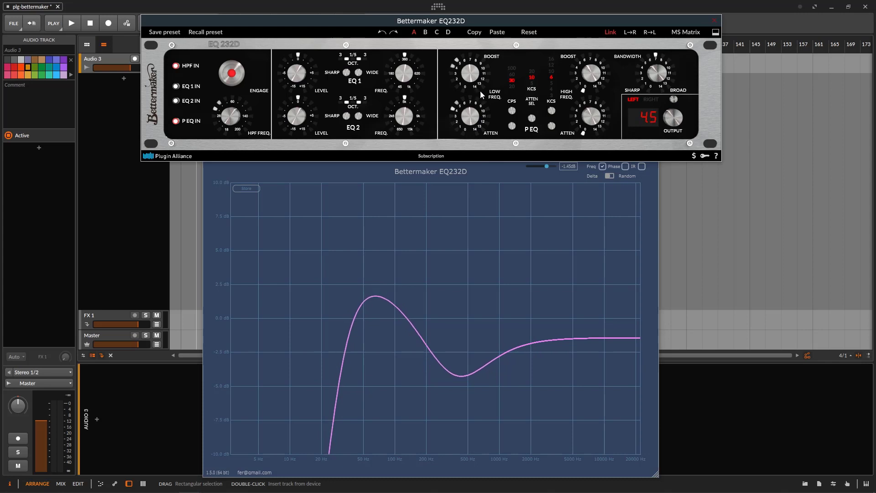
# Set the P EQ low frequency to 60 CPS and fine-tune the low band, trying attenuation at 3.5 and 4.8.
pyautogui.click(512, 111)
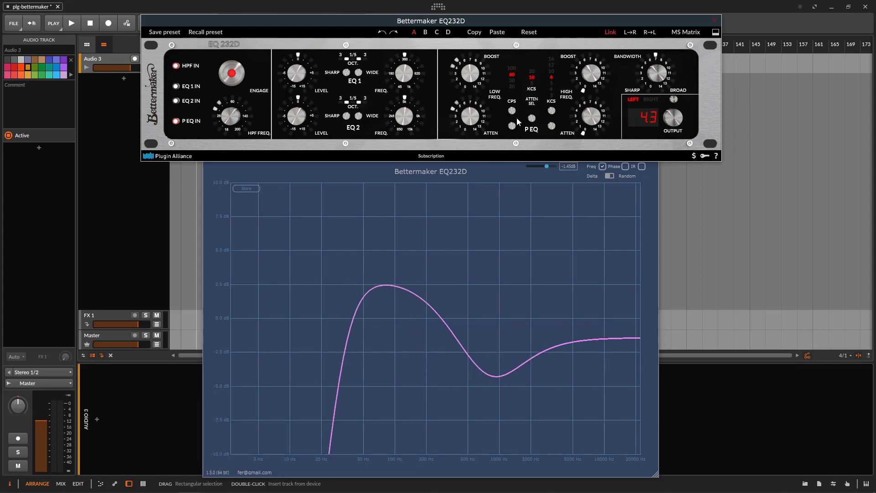
pyautogui.moveTo(471, 125); pyautogui.dragTo(472, 132)
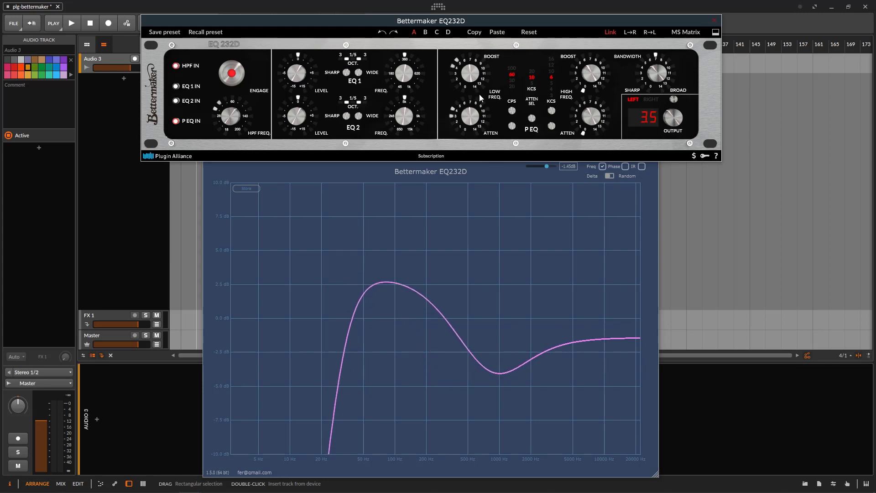
pyautogui.moveTo(472, 83)
pyautogui.mouseDown()
pyautogui.moveTo(474, 69)
pyautogui.moveTo(481, 85)
pyautogui.mouseUp()
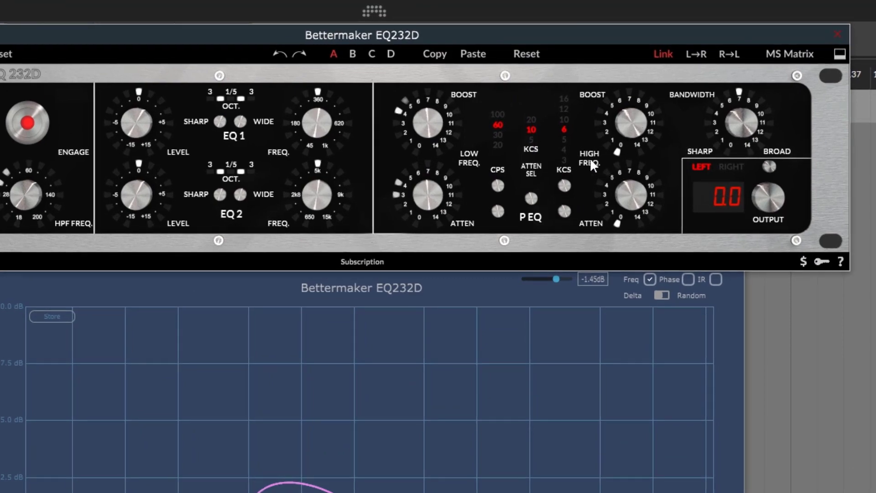
pyautogui.moveTo(432, 196); pyautogui.dragTo(432, 182)
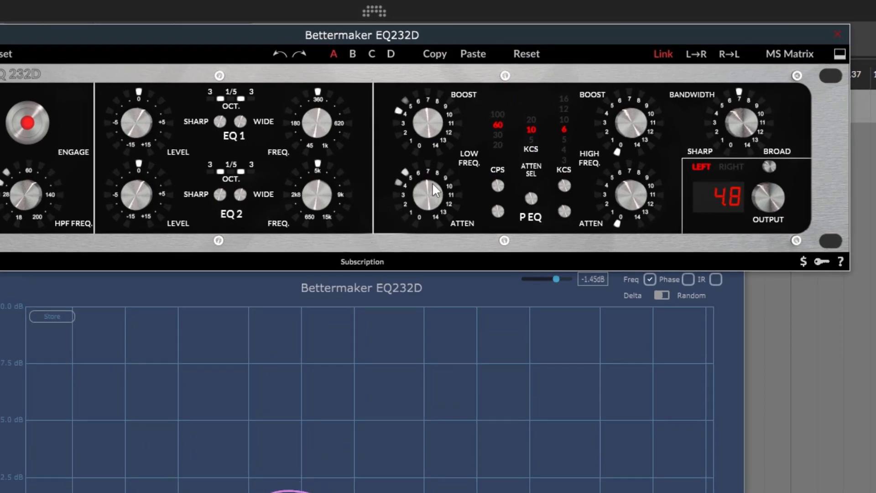
# Reset all equalizer settings, engage only the P EQ section and raise its high-frequency boost to 5.4.
pyautogui.click(531, 56)
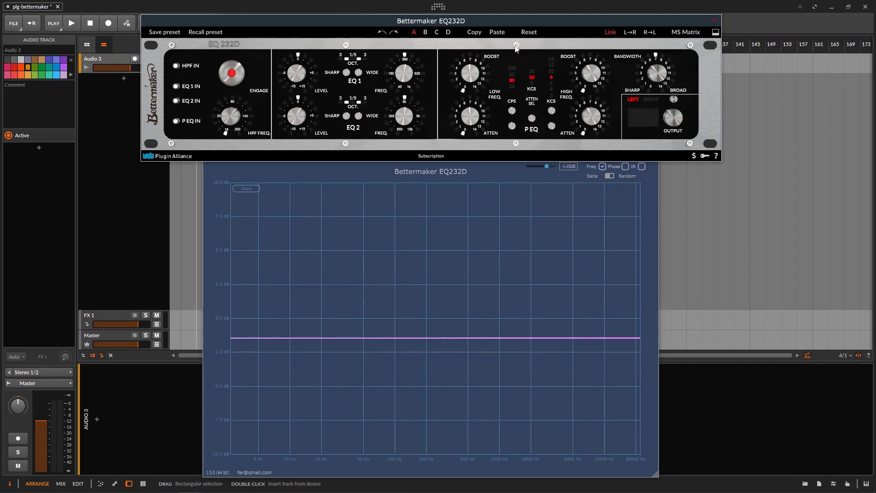
pyautogui.moveTo(592, 77); pyautogui.dragTo(603, 45)
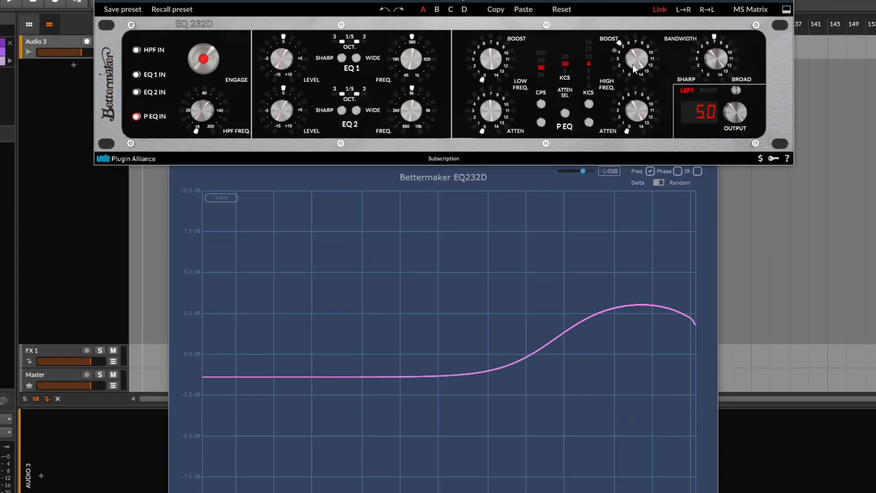
pyautogui.scroll(4, 632, 64)
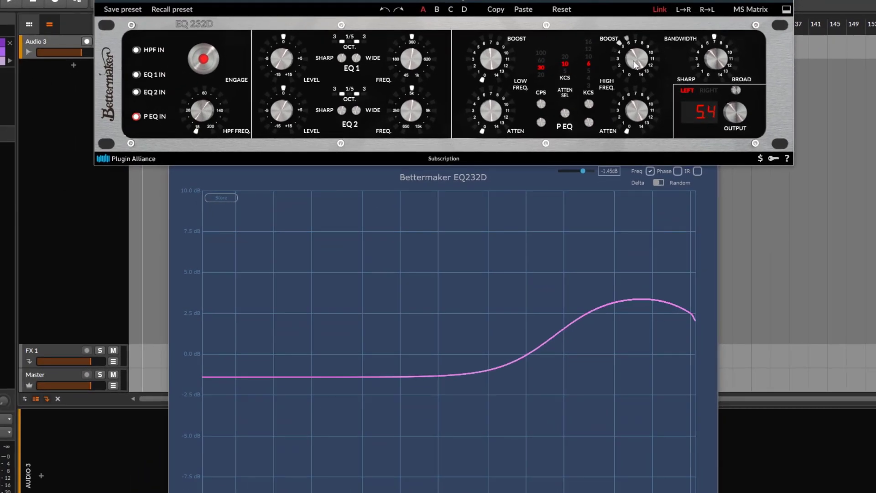
# Try the P EQ high boost frequency at 16 and 10 KCS, and set it to 3 KCS.
pyautogui.scroll(4, 590, 110)
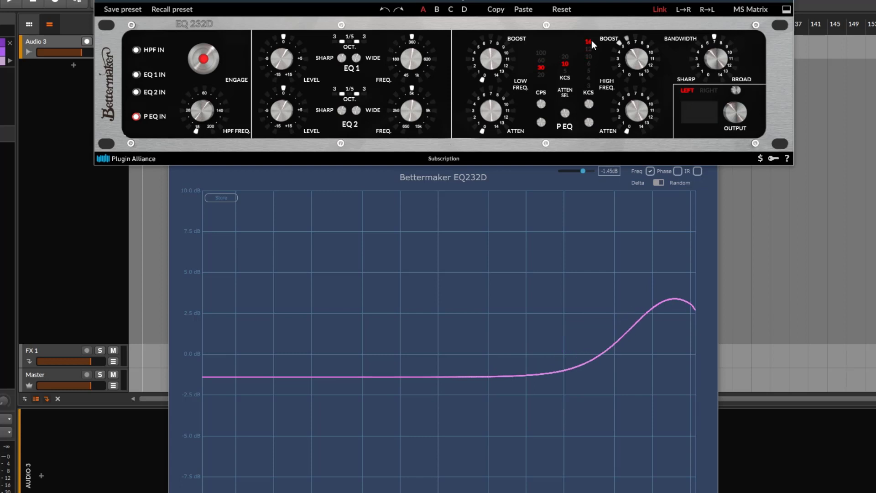
pyautogui.scroll(-6, 591, 122)
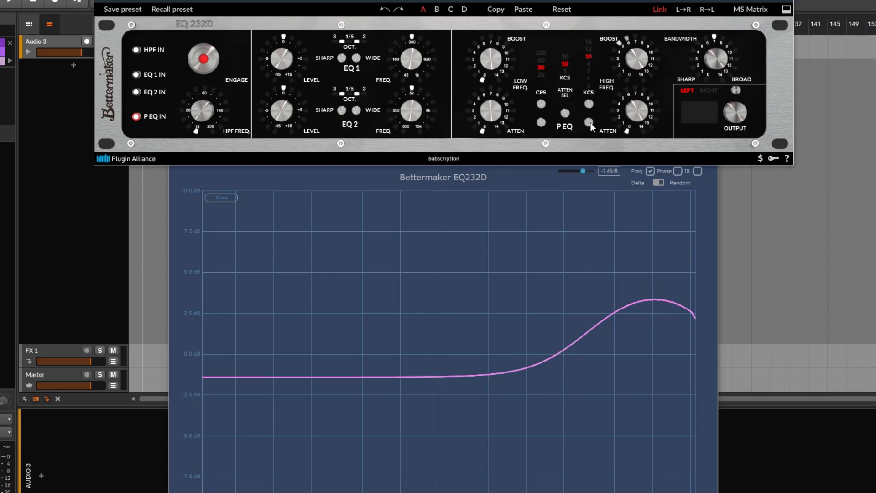
pyautogui.scroll(-1, 590, 123)
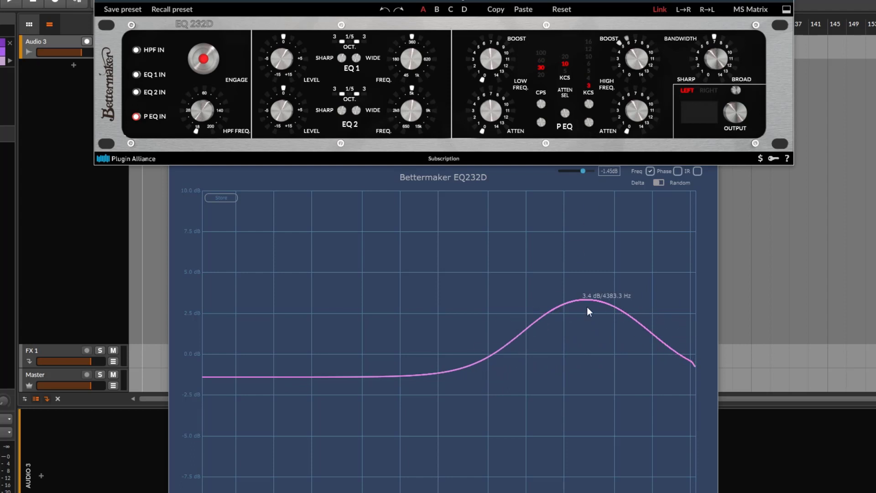
# Lower the P EQ high boost to about 4.5, trying its frequency at 16 KCS and setting it to 12 KCS.
pyautogui.moveTo(641, 73); pyautogui.dragTo(658, 64)
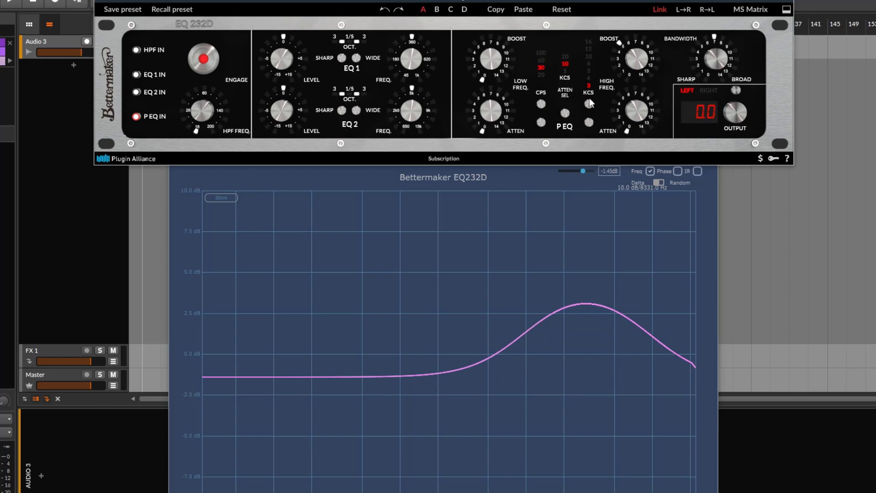
pyautogui.scroll(7, 591, 103)
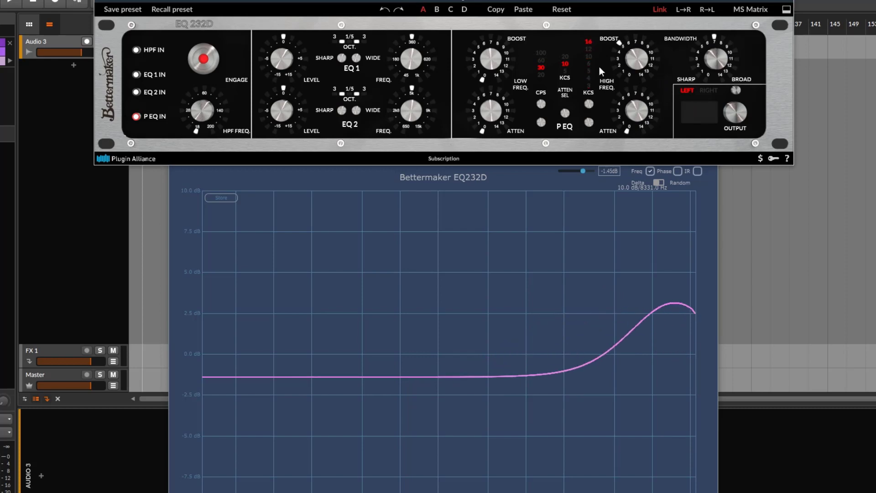
pyautogui.moveTo(634, 57); pyautogui.dragTo(587, 71)
pyautogui.click(589, 122)
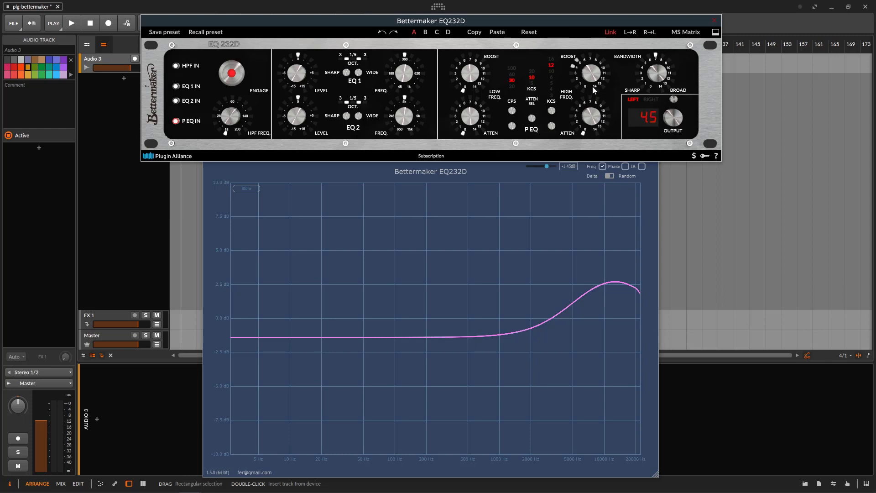
# Raise the P EQ high attenuation to 8.8, and push the high boost to about 14 with attenuation at about 11.
pyautogui.moveTo(594, 86); pyautogui.dragTo(593, 84)
pyautogui.moveTo(590, 119); pyautogui.dragTo(616, 42)
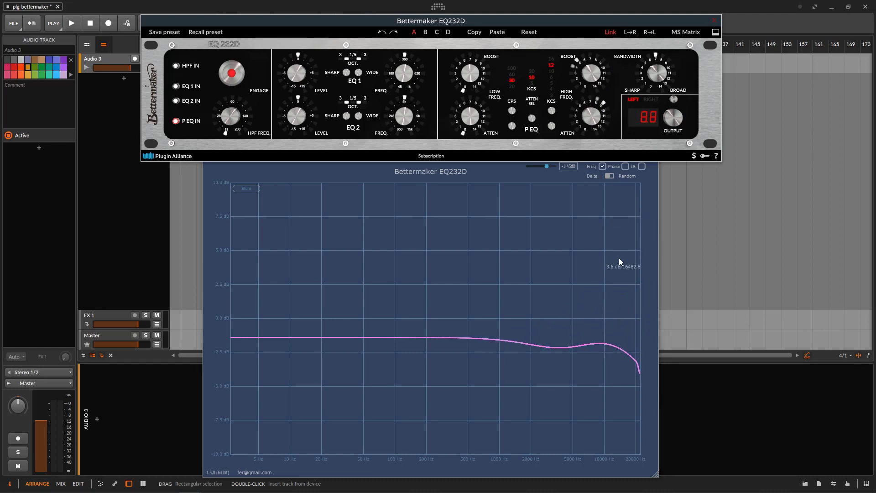
pyautogui.moveTo(592, 117); pyautogui.dragTo(617, 2)
pyautogui.moveTo(594, 116); pyautogui.dragTo(608, 68)
pyautogui.moveTo(591, 120)
pyautogui.mouseDown()
pyautogui.moveTo(607, 165)
pyautogui.moveTo(603, 124)
pyautogui.mouseUp()
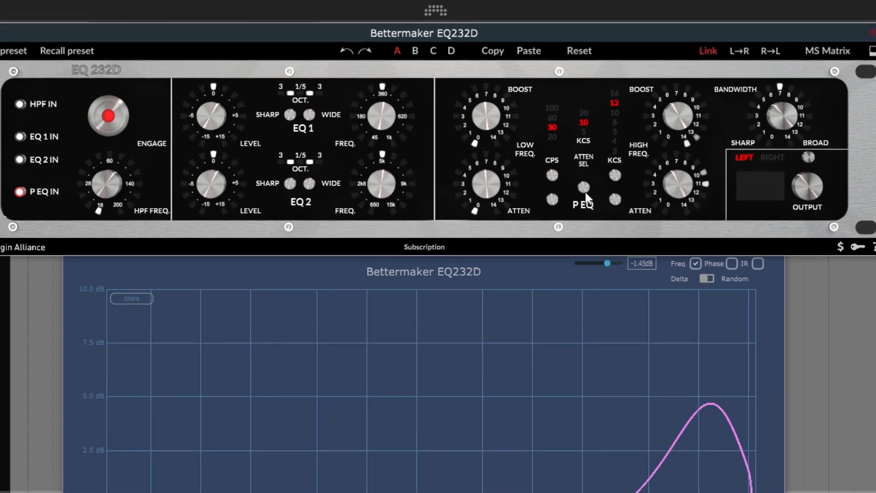
# Try the P EQ high attenuation at 20 KCS, adjust its amount and select 5 KCS.
pyautogui.moveTo(587, 197); pyautogui.dragTo(585, 192)
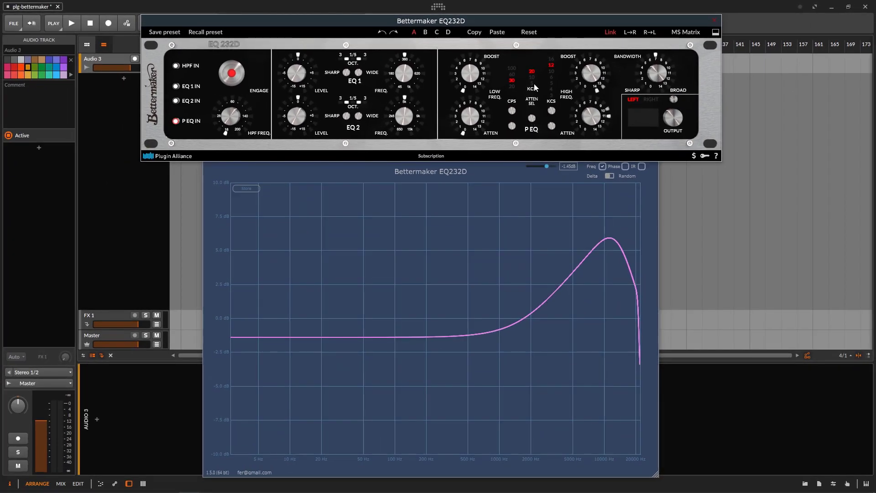
pyautogui.moveTo(594, 116); pyautogui.dragTo(616, 103)
pyautogui.click(534, 119)
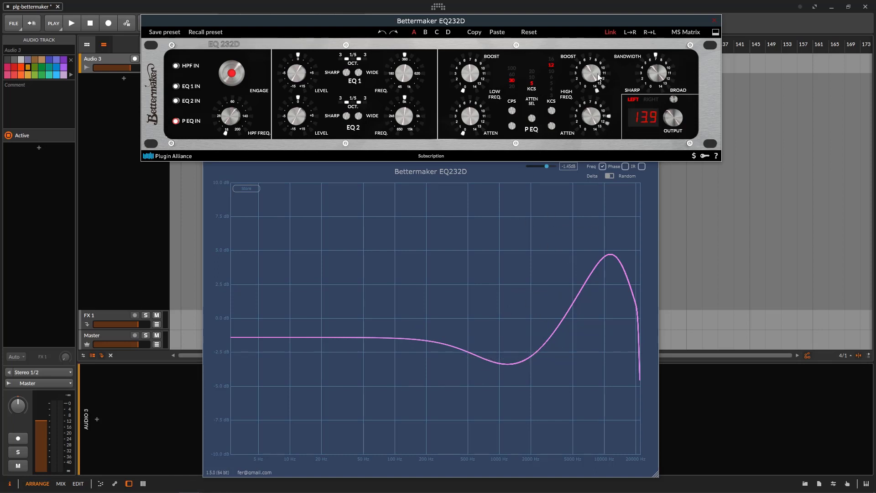
# With the P EQ high boost at 0 and attenuation at 13.7, cycle the attenuation frequency through 10 and 20 KCS back to 5 KCS.
pyautogui.moveTo(599, 77); pyautogui.dragTo(635, 306)
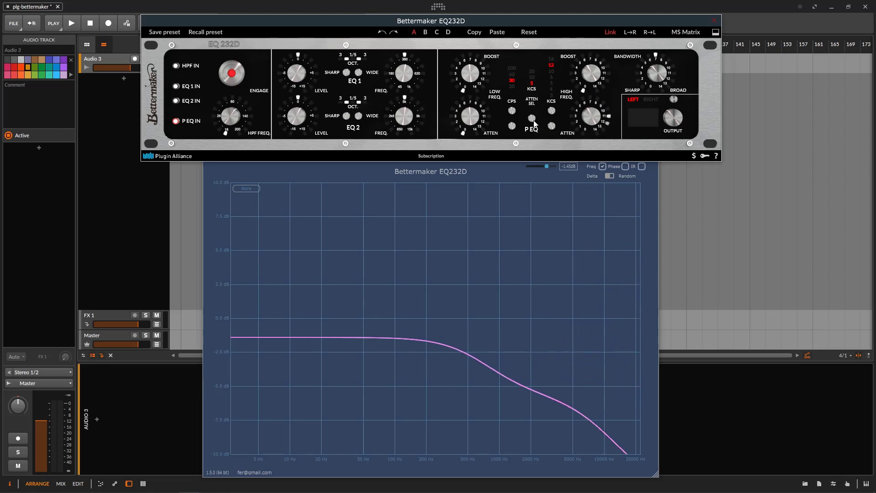
pyautogui.moveTo(602, 127)
pyautogui.mouseDown()
pyautogui.moveTo(602, 106)
pyautogui.moveTo(596, 120)
pyautogui.mouseUp()
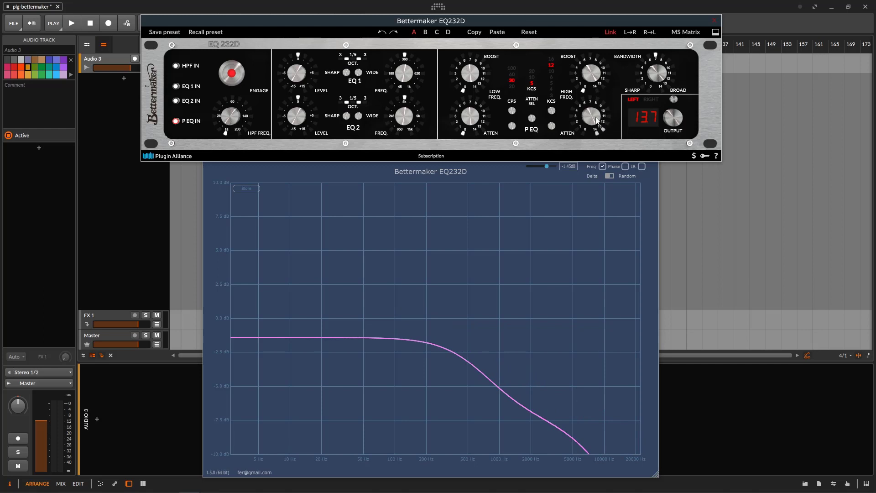
pyautogui.click(533, 119)
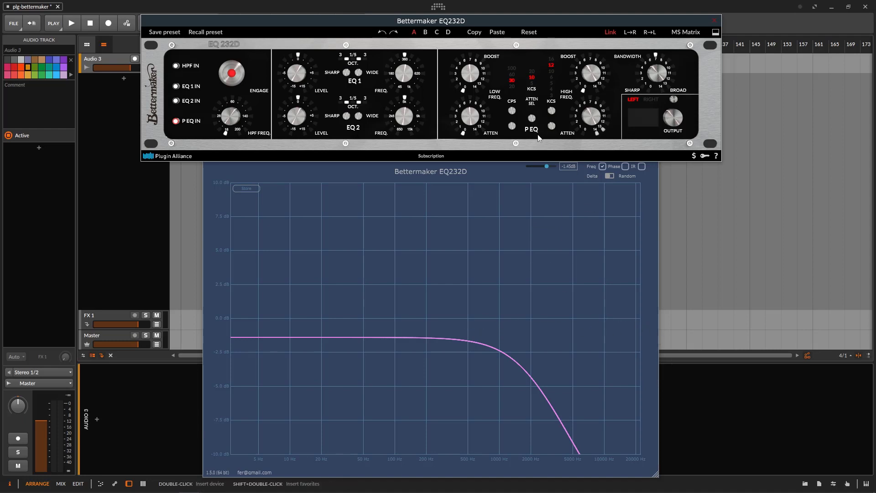
pyautogui.click(533, 119)
pyautogui.click(532, 119)
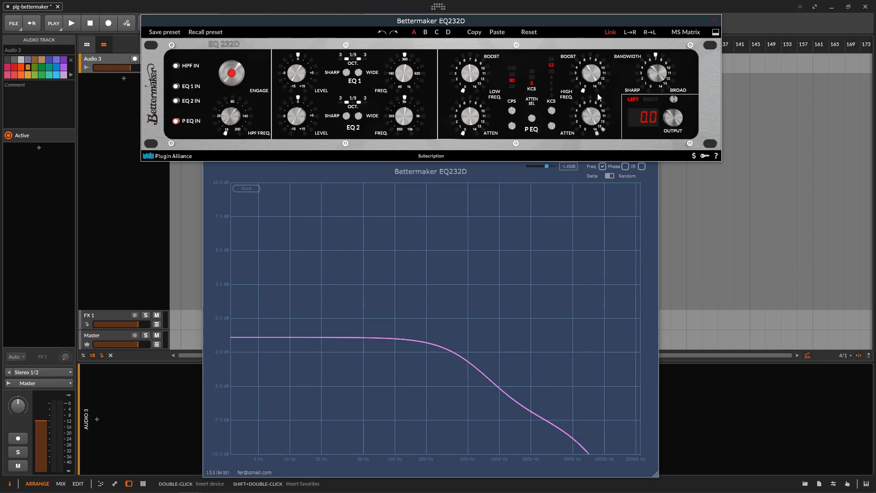
# Raise the P EQ high boost strongly, ease the high attenuation, and try the bandwidth at 0 and at a broader setting.
pyautogui.moveTo(598, 93); pyautogui.dragTo(600, 58)
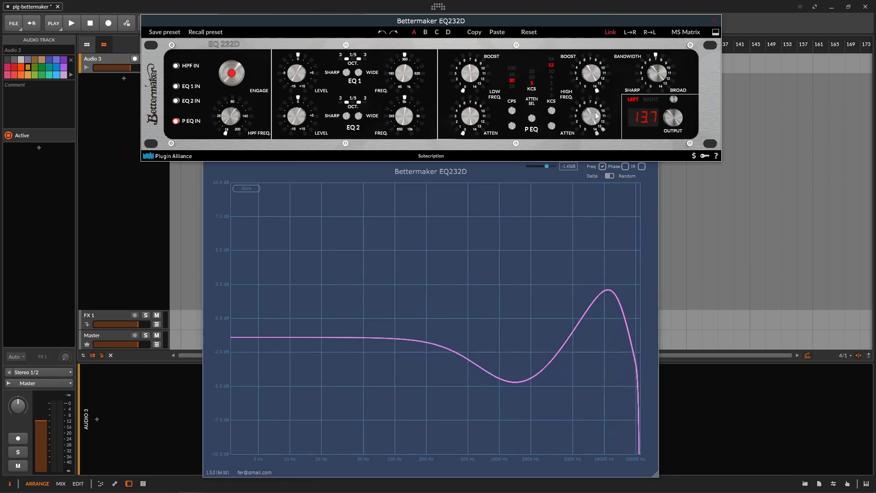
pyautogui.moveTo(596, 115)
pyautogui.mouseDown()
pyautogui.moveTo(597, 142)
pyautogui.moveTo(595, 130)
pyautogui.mouseUp()
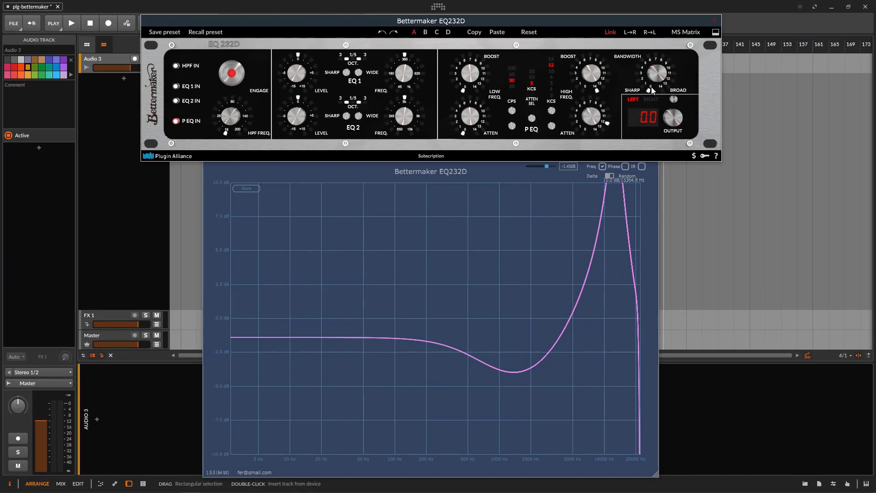
pyautogui.moveTo(653, 90); pyautogui.dragTo(665, 46)
pyautogui.moveTo(660, 78); pyautogui.dragTo(665, 40)
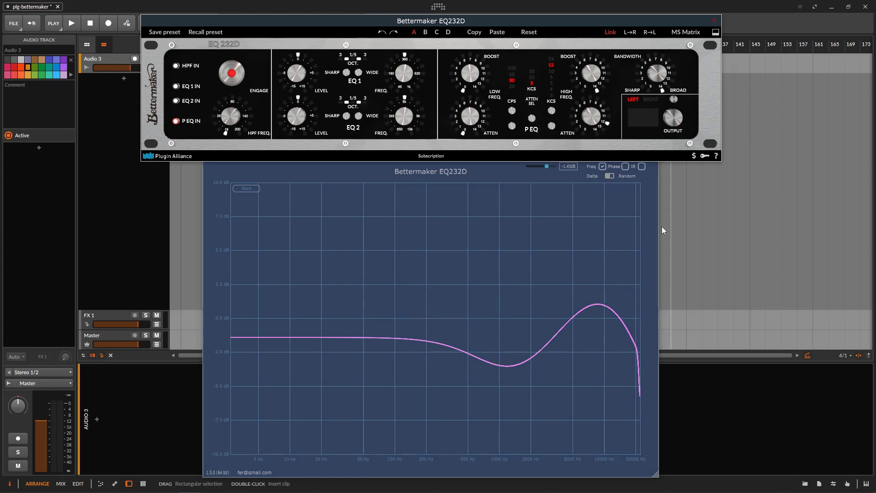
# Reset all equalizer settings and engage the HPF with its frequency raised to between 28 and 60 Hz.
pyautogui.click(529, 32)
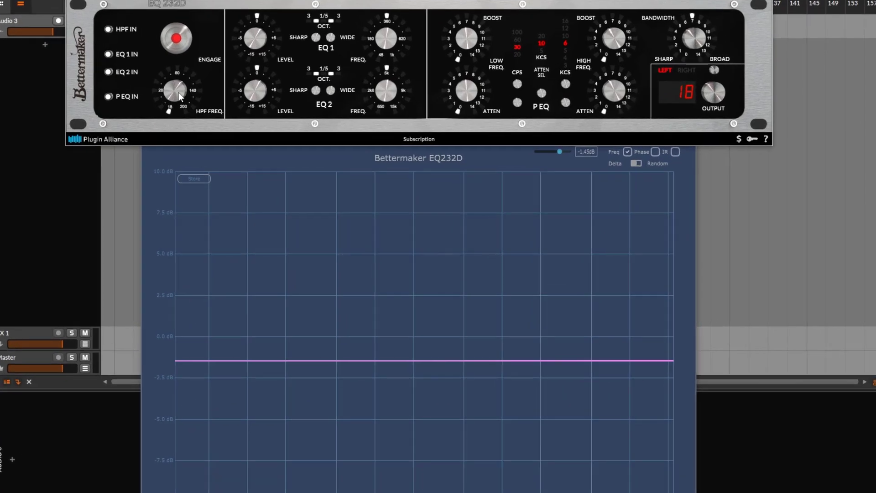
pyautogui.moveTo(233, 117); pyautogui.dragTo(237, 91)
pyautogui.moveTo(184, 62); pyautogui.dragTo(177, 40)
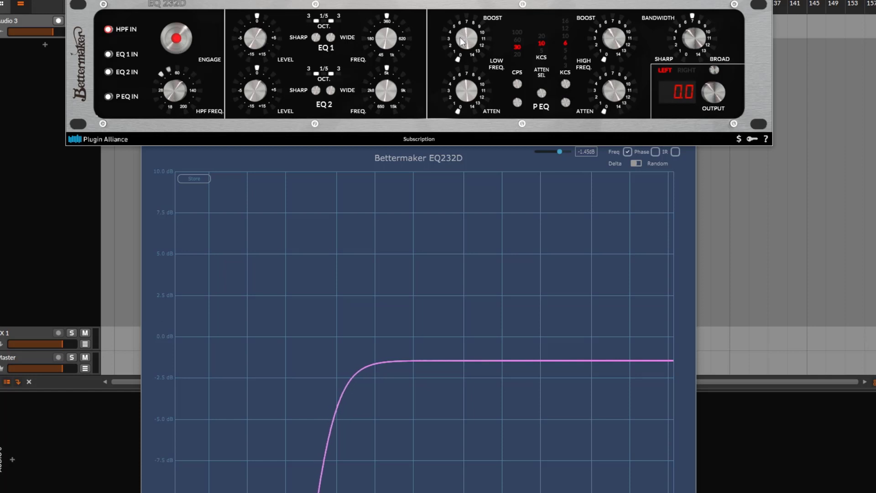
# Engage the P EQ, set its low boost to 3.8 at 30 CPS and raise the low attenuation to about 9.
pyautogui.moveTo(473, 47); pyautogui.dragTo(464, 15)
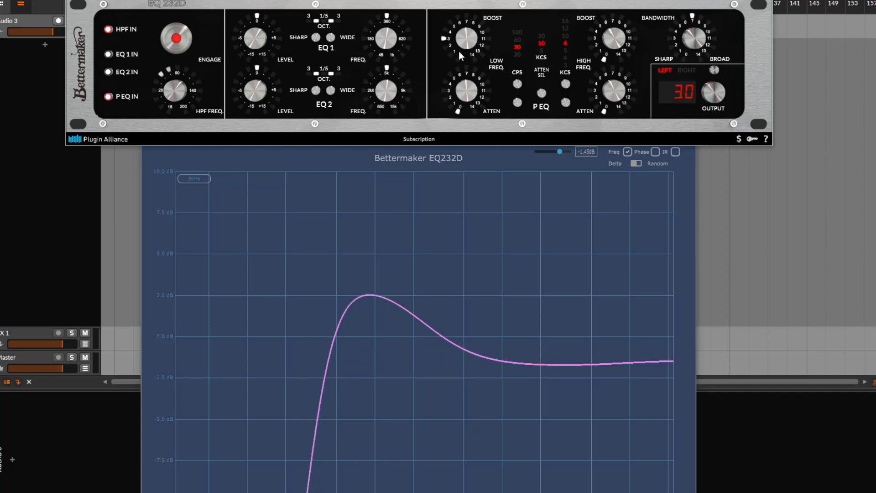
pyautogui.moveTo(469, 44); pyautogui.dragTo(465, 36)
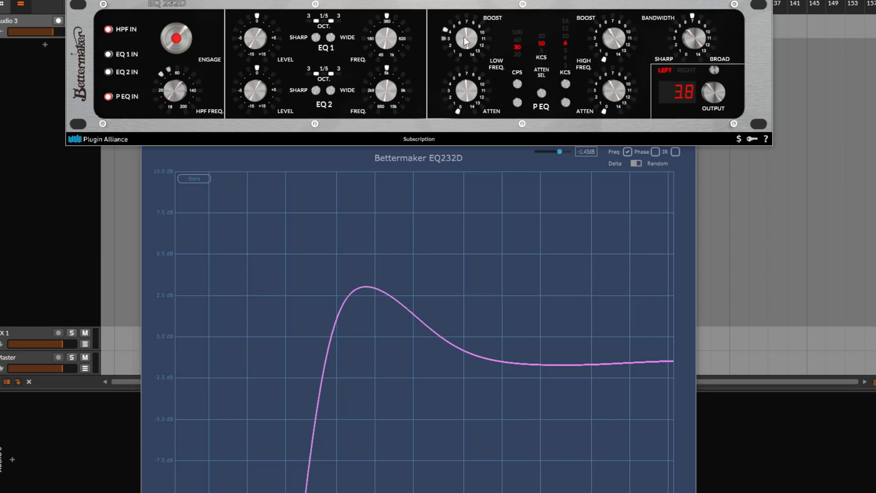
pyautogui.moveTo(466, 97); pyautogui.dragTo(480, 6)
# Raise the P EQ high boost past 2.4 and set its frequency to 16 KCS.
pyautogui.moveTo(616, 51); pyautogui.dragTo(609, 17)
pyautogui.click(565, 83)
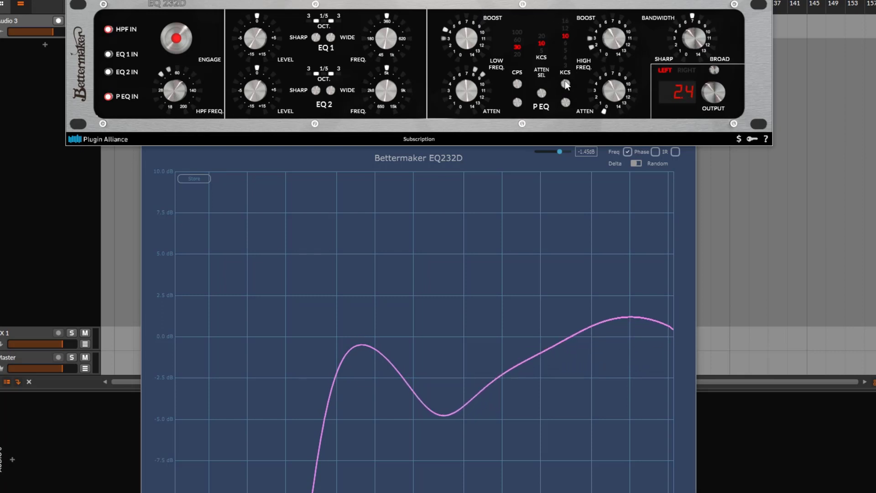
pyautogui.click(566, 83)
pyautogui.click(565, 83)
pyautogui.moveTo(589, 62); pyautogui.dragTo(617, 24)
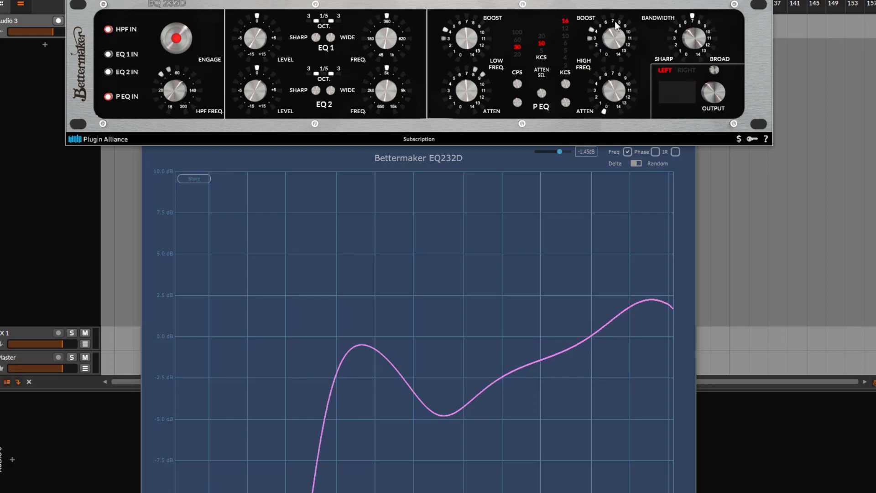
# Set the P EQ high attenuation to 5.5 at 20 KCS after trying 5 KCS, and set the bandwidth to 4.9.
pyautogui.moveTo(607, 83); pyautogui.dragTo(565, 40)
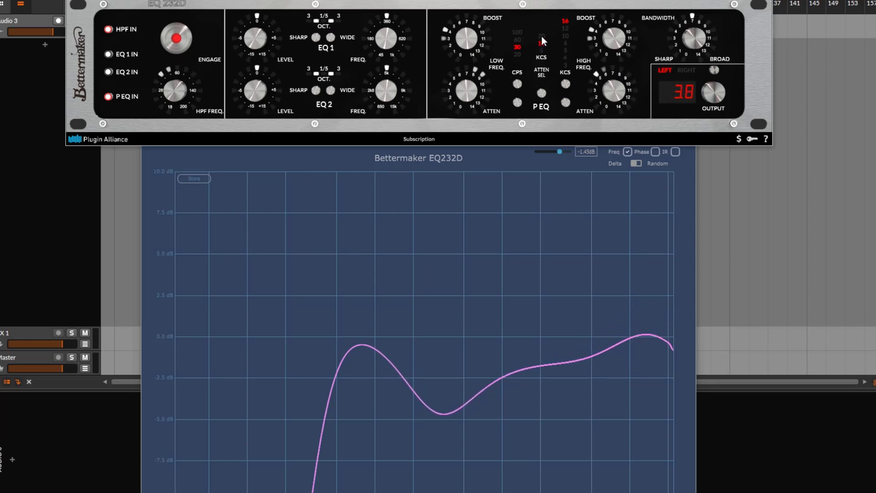
pyautogui.moveTo(543, 95); pyautogui.dragTo(543, 93)
pyautogui.click(543, 92)
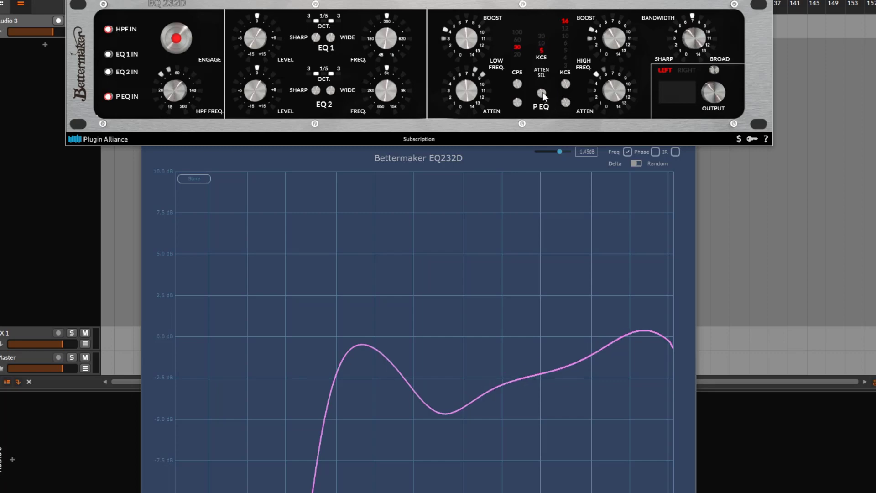
pyautogui.click(543, 92)
pyautogui.click(544, 93)
pyautogui.moveTo(611, 91); pyautogui.dragTo(612, 86)
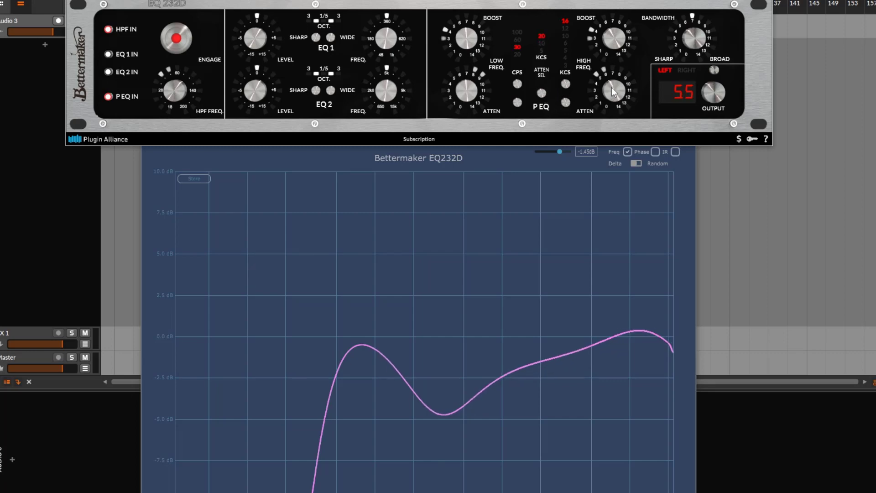
pyautogui.moveTo(693, 38); pyautogui.dragTo(716, 58)
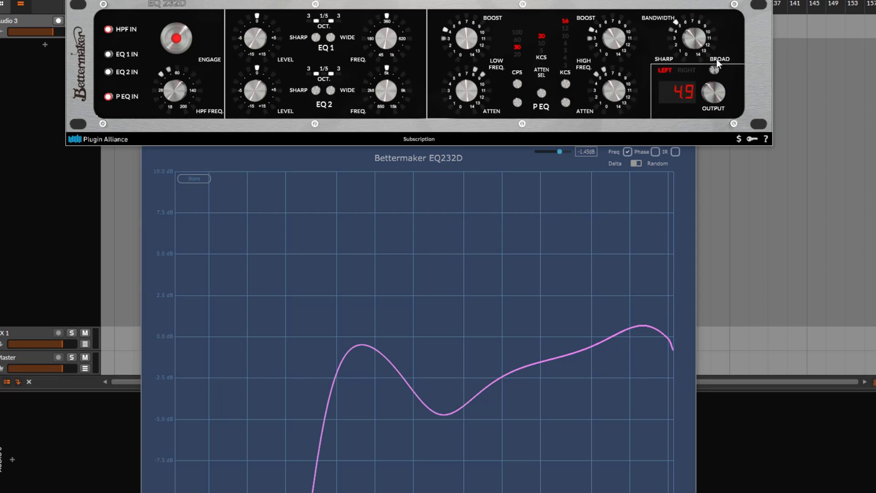
# Engage EQ 1 with a cut at the sharp 1/5 octave width and raise its frequency to just above 695 Hz.
pyautogui.moveTo(262, 35); pyautogui.dragTo(257, 54)
pyautogui.click(316, 39)
pyautogui.click(315, 39)
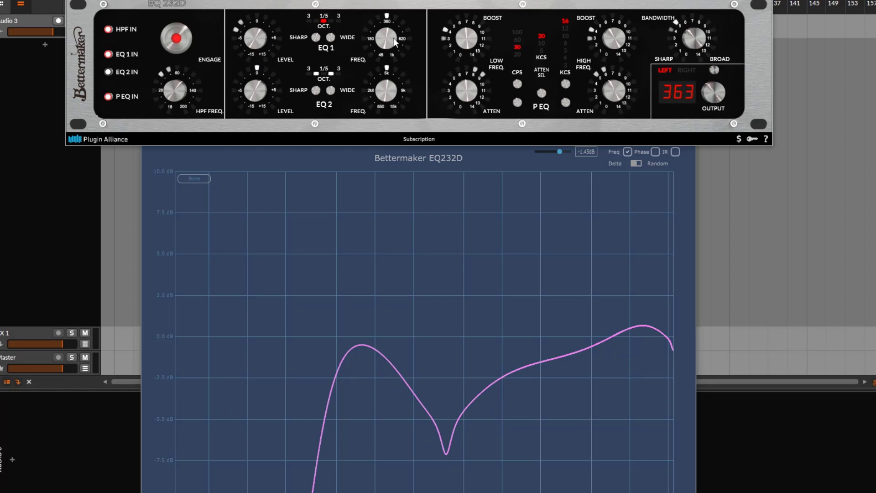
pyautogui.moveTo(393, 37); pyautogui.dragTo(408, 0)
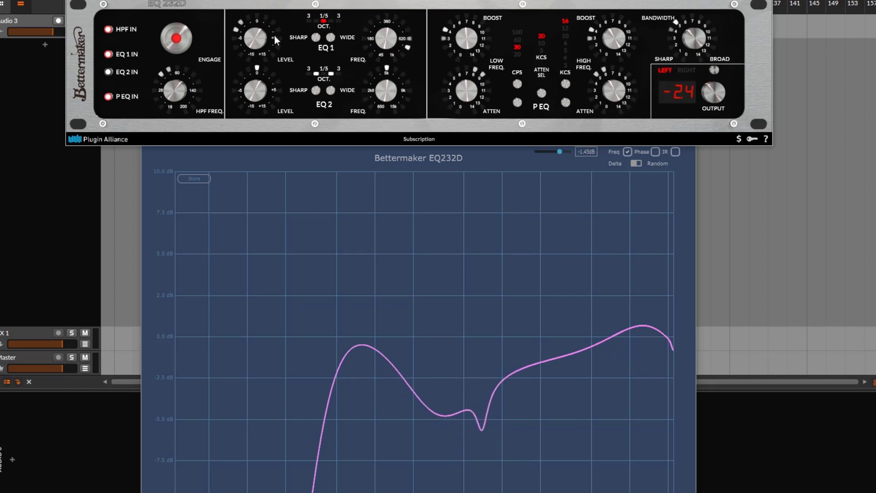
pyautogui.moveTo(275, 36)
pyautogui.mouseDown()
pyautogui.moveTo(258, 31)
pyautogui.moveTo(262, 40)
pyautogui.mouseUp()
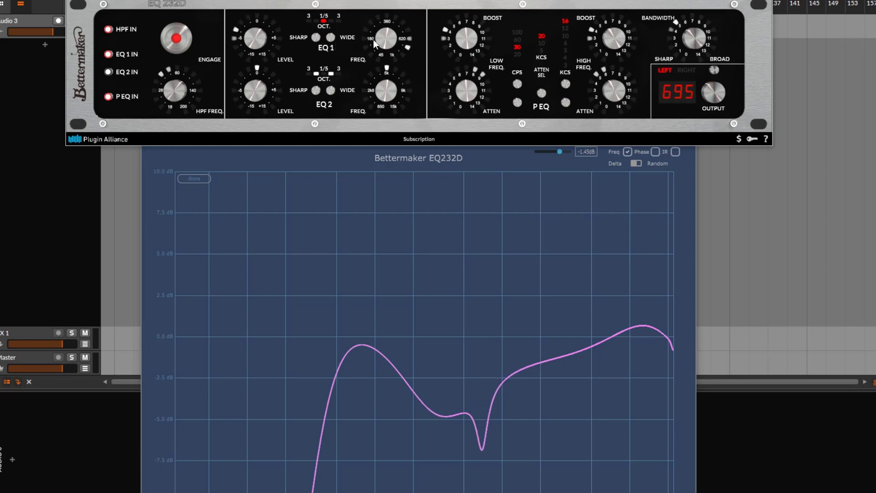
pyautogui.moveTo(374, 39); pyautogui.dragTo(375, 33)
pyautogui.moveTo(267, 41)
pyautogui.mouseDown()
pyautogui.moveTo(256, 34)
pyautogui.moveTo(257, 41)
pyautogui.mouseUp()
# Lower the HPF frequency slightly below 48 Hz and engage EQ 2 with a small level boost and a sharper width.
pyautogui.moveTo(167, 86)
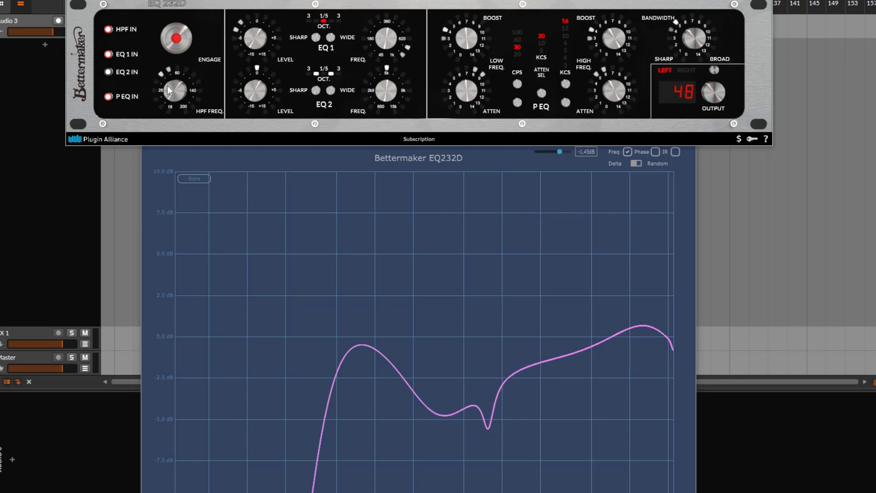
pyautogui.moveTo(167, 86); pyautogui.dragTo(167, 86)
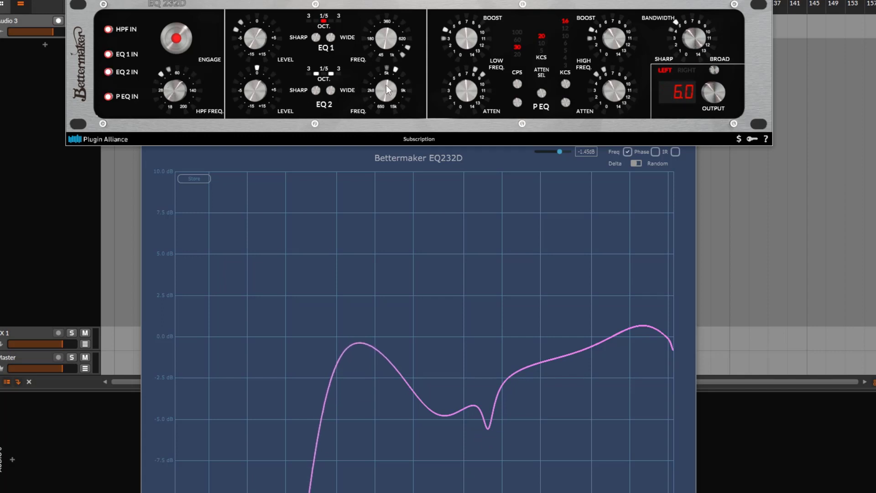
pyautogui.moveTo(386, 84); pyautogui.dragTo(404, 110)
pyautogui.moveTo(229, 92); pyautogui.dragTo(259, 76)
pyautogui.click(317, 92)
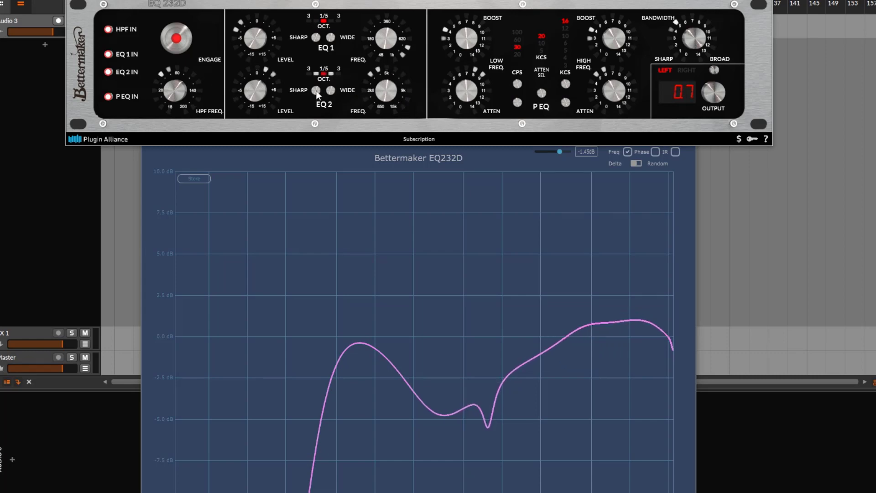
pyautogui.click(316, 92)
# Retune EQ 2 to a lower frequency, widen its bandwidth and readjust its level boost.
pyautogui.moveTo(390, 92); pyautogui.dragTo(392, 89)
pyautogui.moveTo(254, 96); pyautogui.dragTo(254, 78)
pyautogui.moveTo(386, 87); pyautogui.dragTo(386, 105)
pyautogui.click(334, 90)
pyautogui.click(334, 90)
pyautogui.moveTo(253, 96)
pyautogui.mouseDown()
pyautogui.moveTo(247, 103)
pyautogui.moveTo(262, 103)
pyautogui.mouseUp()
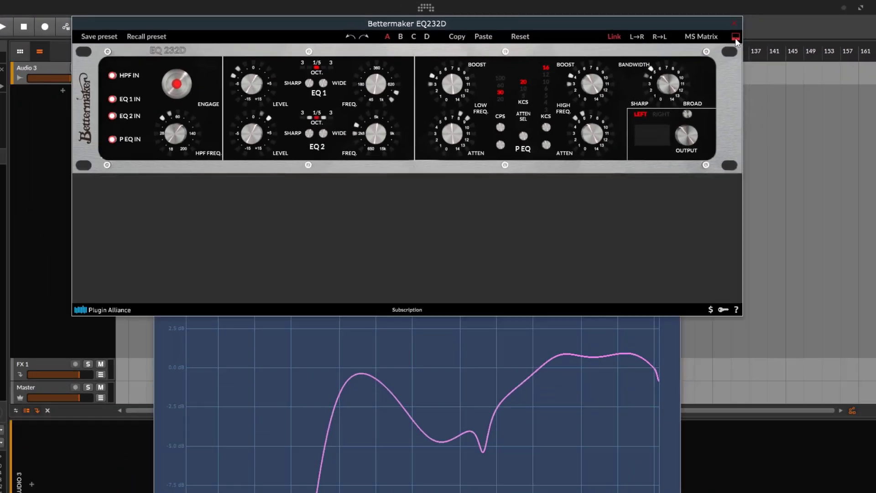
# Show the second channel's unit and try the P EQ low boost with both channels linked.
pyautogui.click(821, 51)
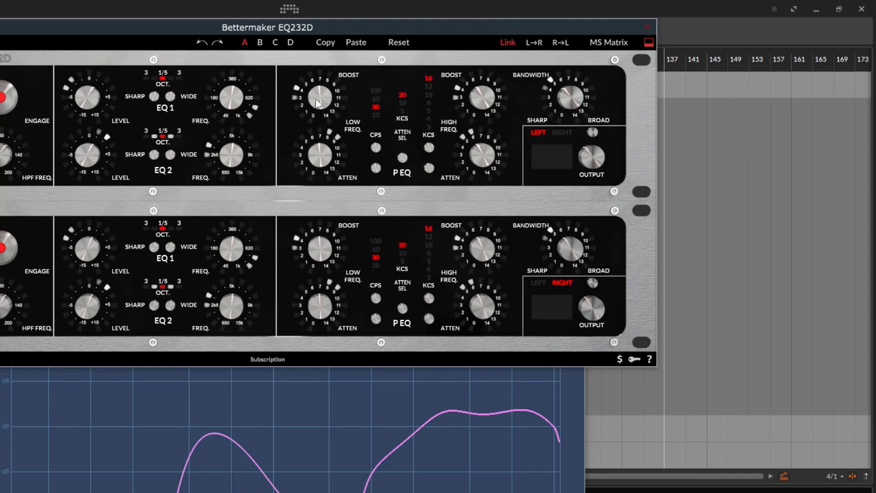
pyautogui.moveTo(318, 90)
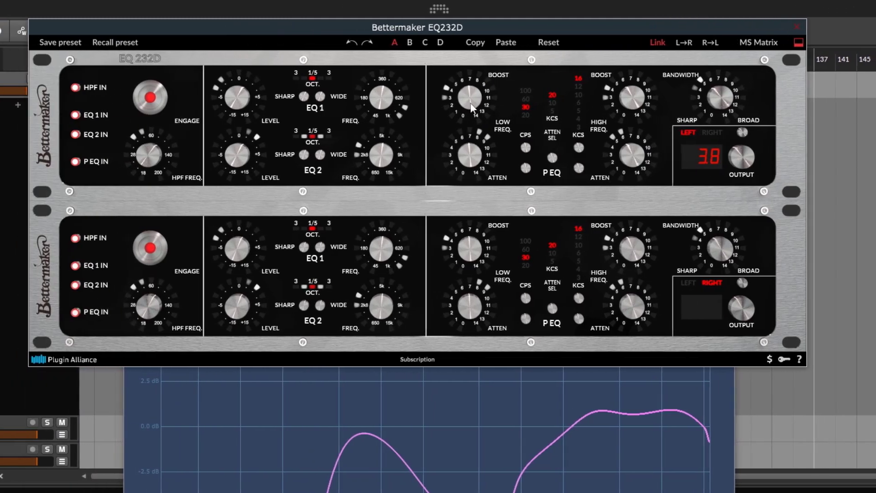
pyautogui.moveTo(315, 100); pyautogui.dragTo(316, 92)
pyautogui.moveTo(478, 92); pyautogui.dragTo(485, 100)
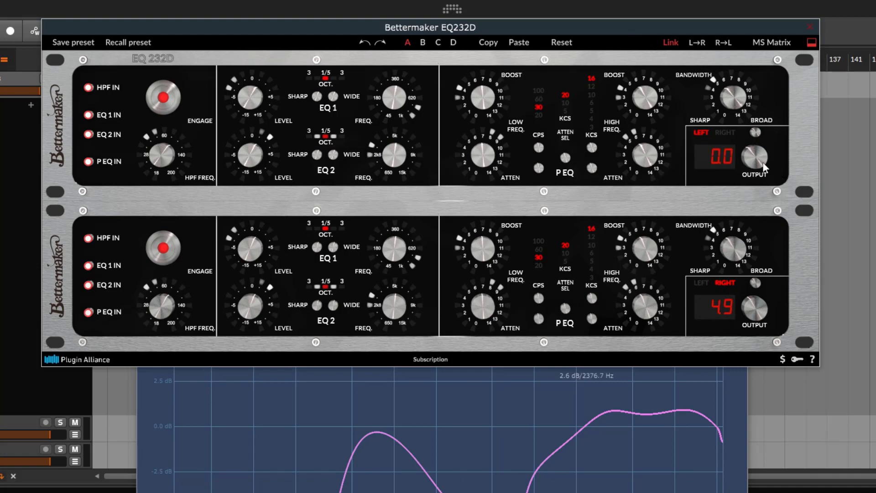
# Unlink the channels and adjust the right channel's P EQ high boost and high attenuation independently of the left.
pyautogui.click(670, 46)
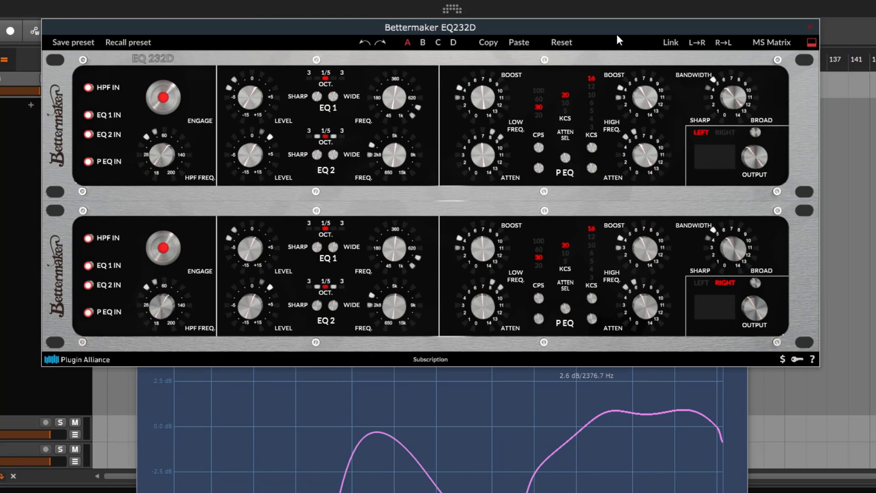
pyautogui.moveTo(644, 262); pyautogui.dragTo(645, 247)
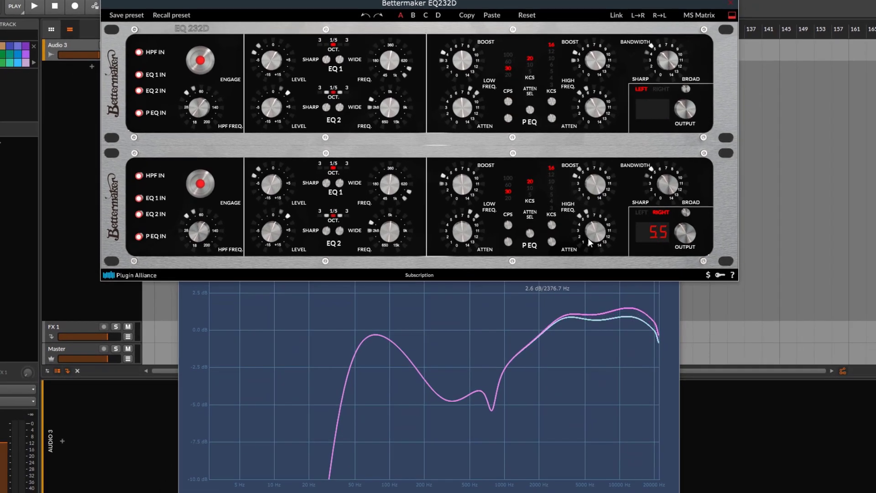
pyautogui.moveTo(595, 233)
pyautogui.mouseDown()
pyautogui.moveTo(595, 224)
pyautogui.moveTo(599, 244)
pyautogui.mouseUp()
pyautogui.moveTo(599, 189); pyautogui.dragTo(599, 193)
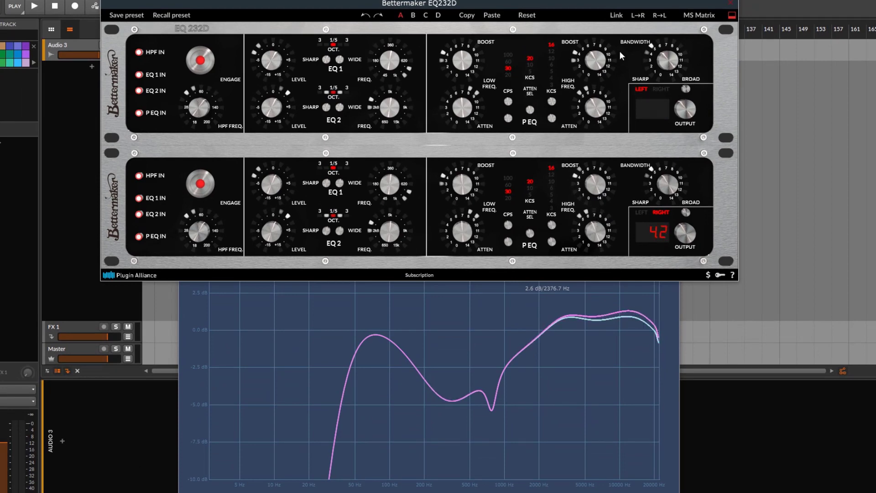
# Relink the channels in MS Matrix mode and try the P EQ low boost at 0 and at 4.3.
pyautogui.click(620, 18)
pyautogui.click(693, 19)
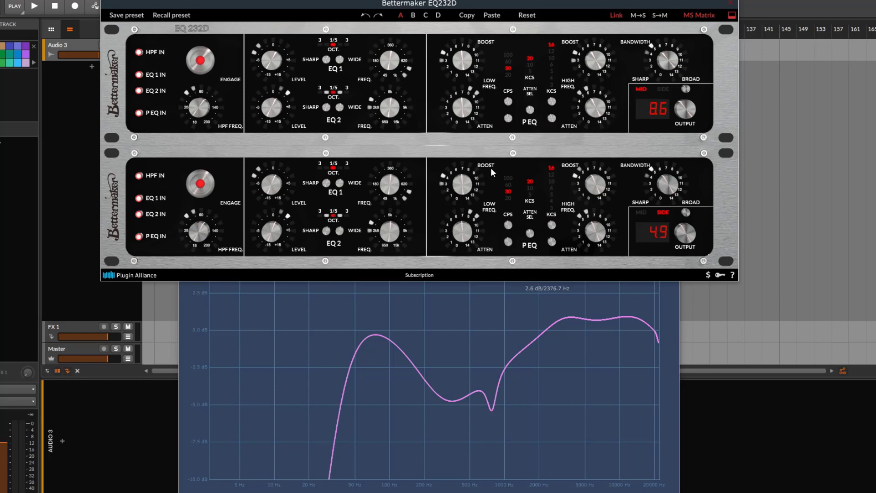
pyautogui.doubleClick(459, 183)
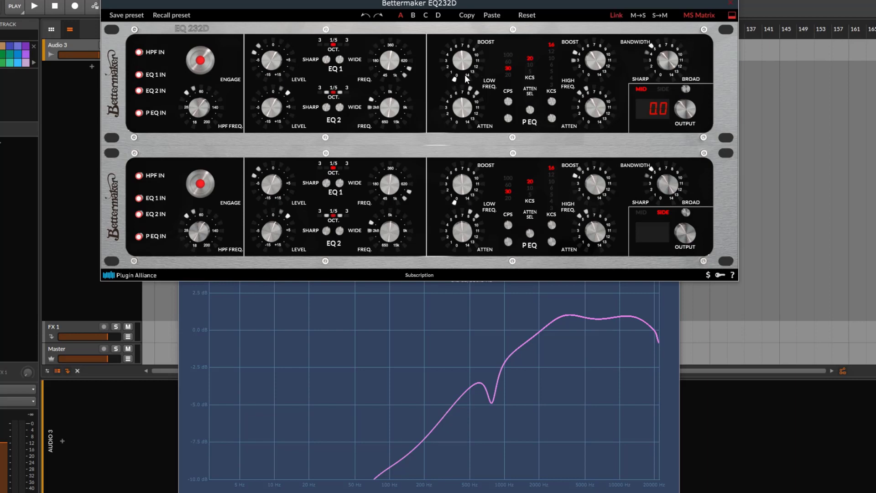
pyautogui.moveTo(461, 58); pyautogui.dragTo(460, 25)
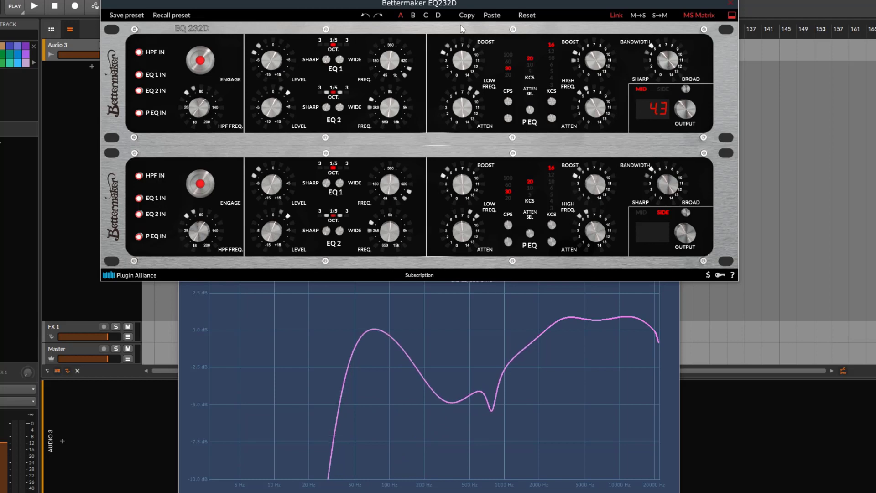
# Unlink mid and side, switch the MS Matrix off and adjust the left channel's P EQ low boost.
pyautogui.click(617, 16)
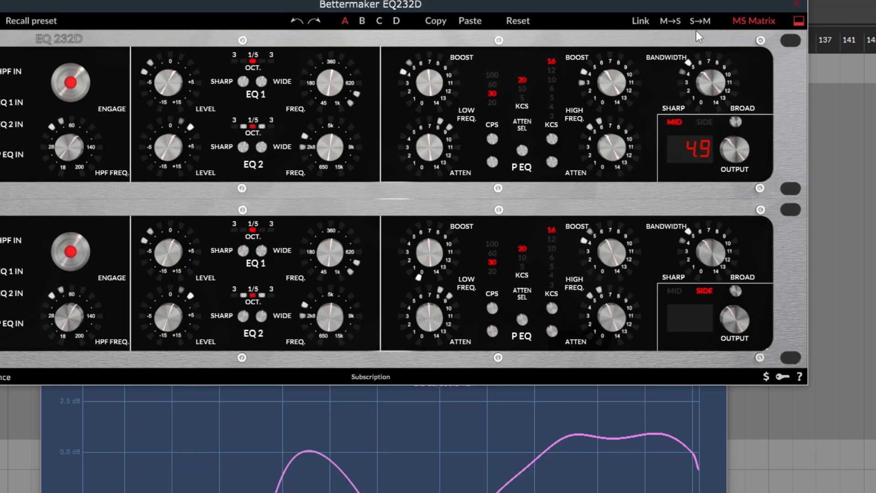
pyautogui.click(767, 22)
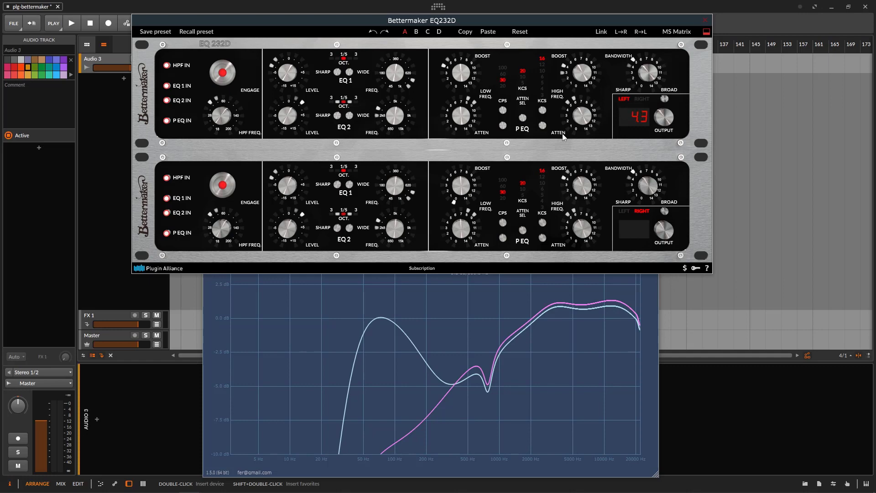
pyautogui.moveTo(463, 78); pyautogui.dragTo(462, 61)
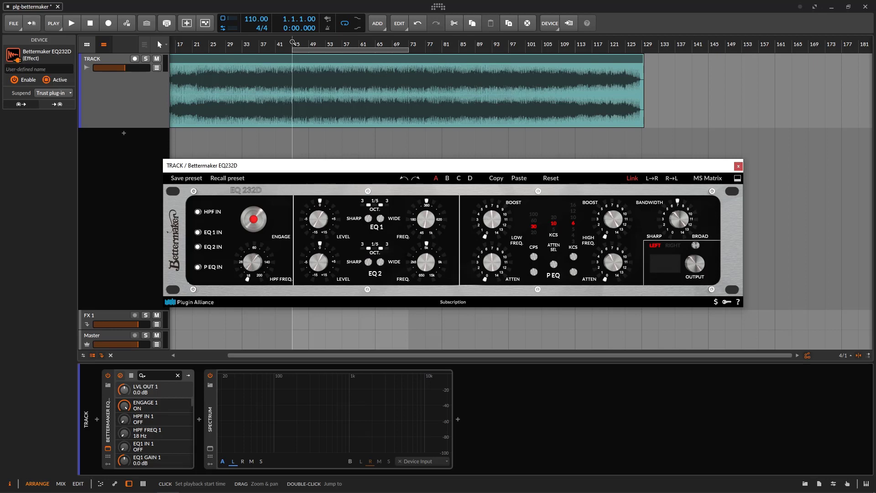
# Play the track from the start of the loop region and compare it with the equalizer bypassed and engaged.
pyautogui.moveTo(247, 42); pyautogui.dragTo(269, 44)
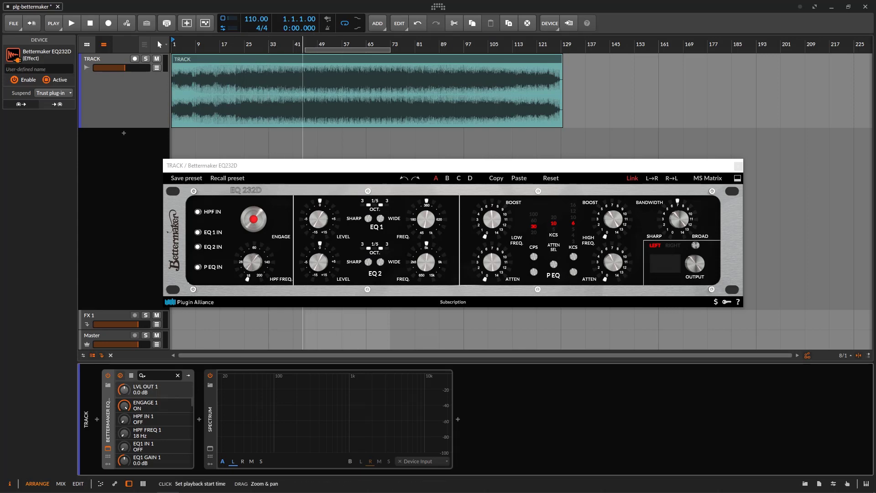
pyautogui.doubleClick(304, 44)
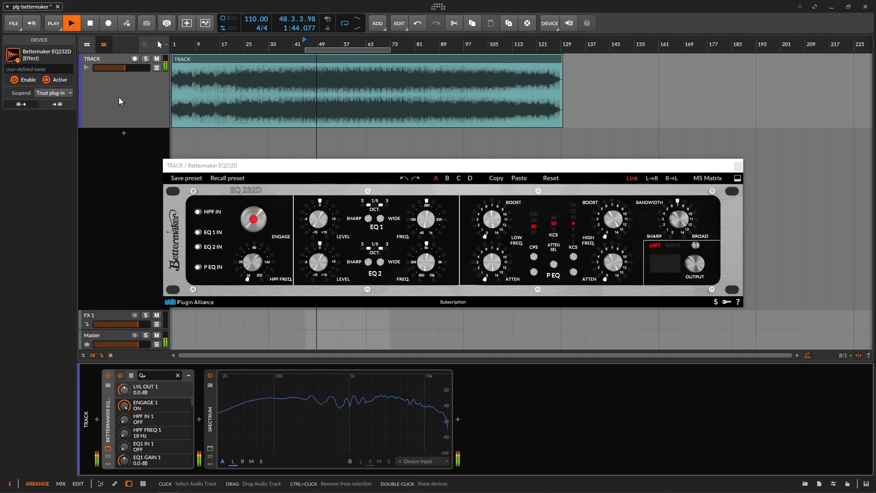
pyautogui.click(260, 226)
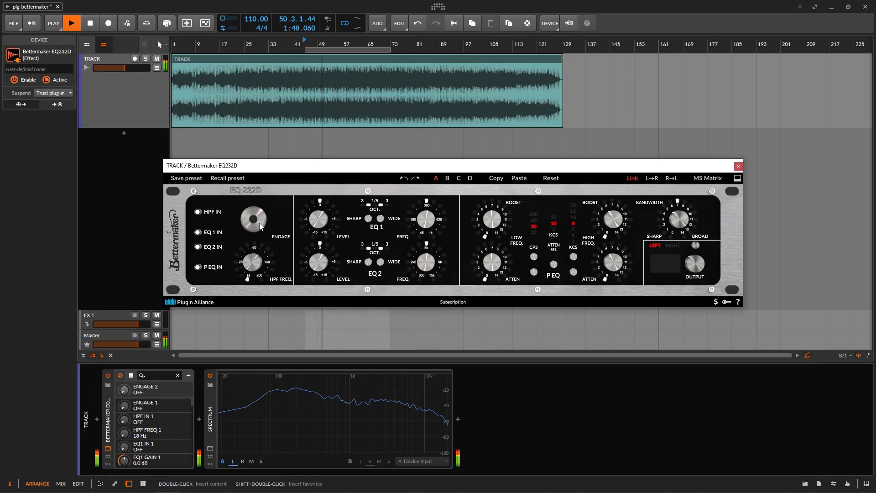
pyautogui.click(260, 226)
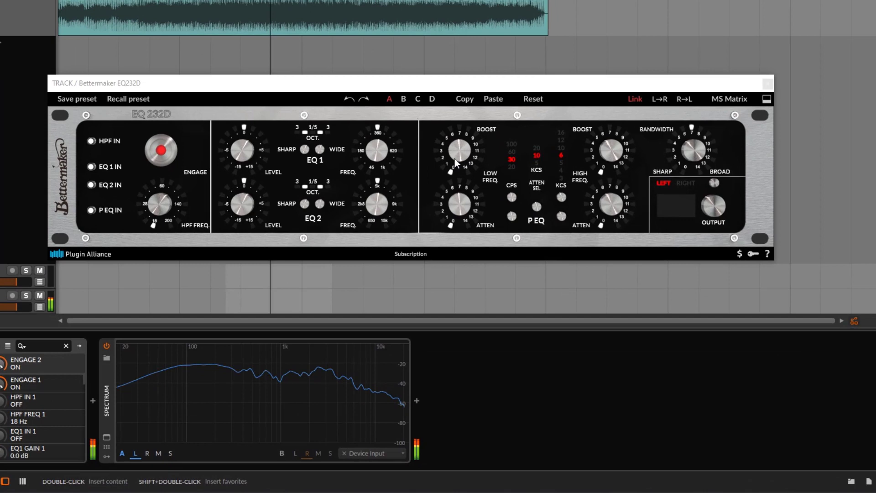
# Engage the P EQ on the playing track and raise its low boost to 5.1.
pyautogui.moveTo(488, 226); pyautogui.dragTo(485, 217)
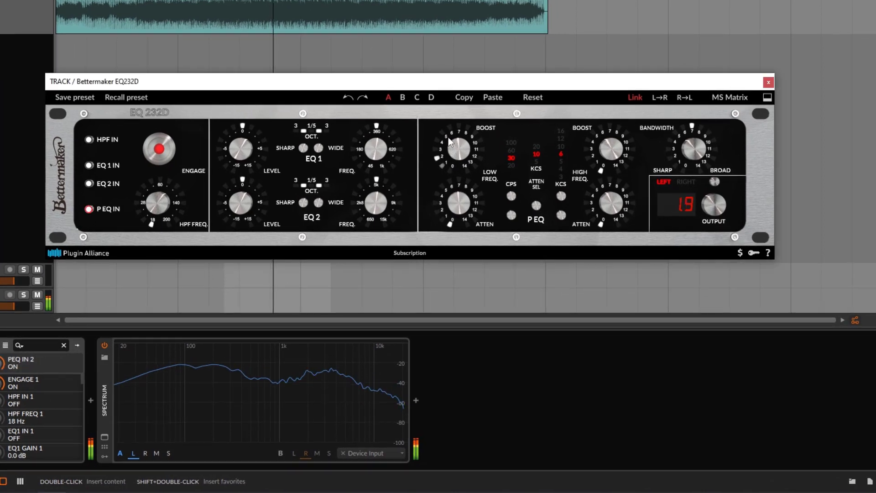
pyautogui.moveTo(449, 141); pyautogui.dragTo(458, 197)
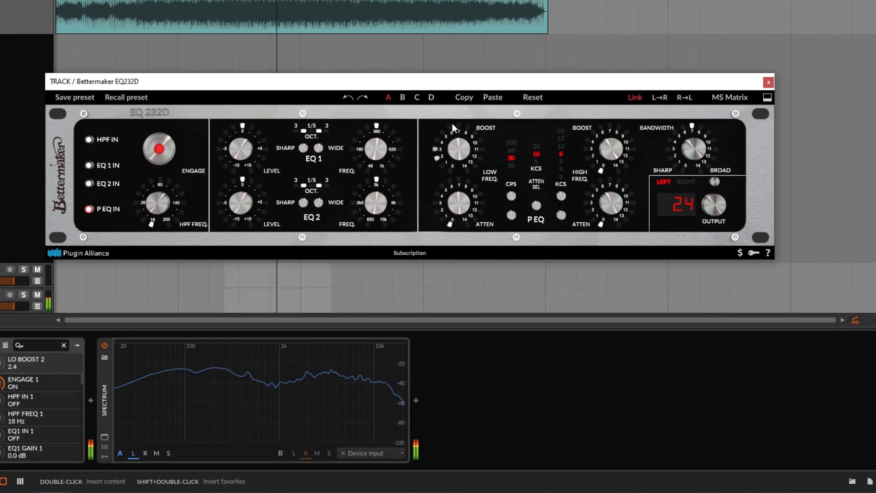
pyautogui.moveTo(453, 123); pyautogui.dragTo(448, 101)
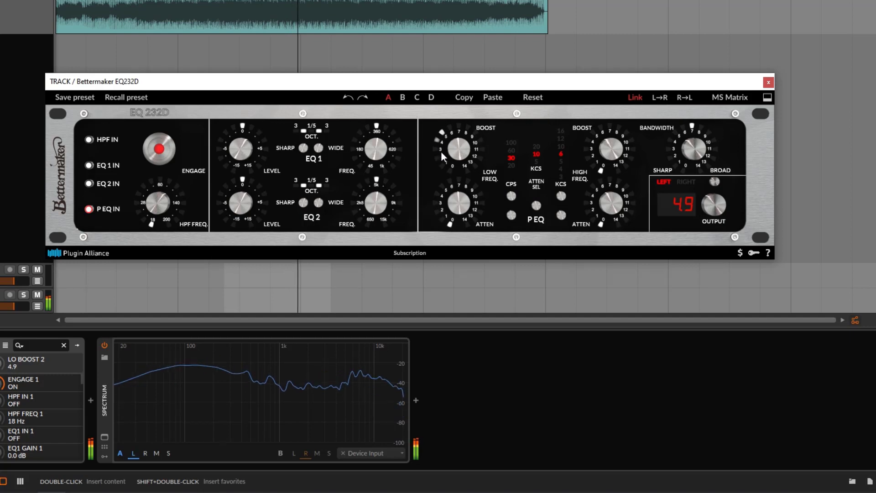
pyautogui.moveTo(457, 150); pyautogui.dragTo(457, 147)
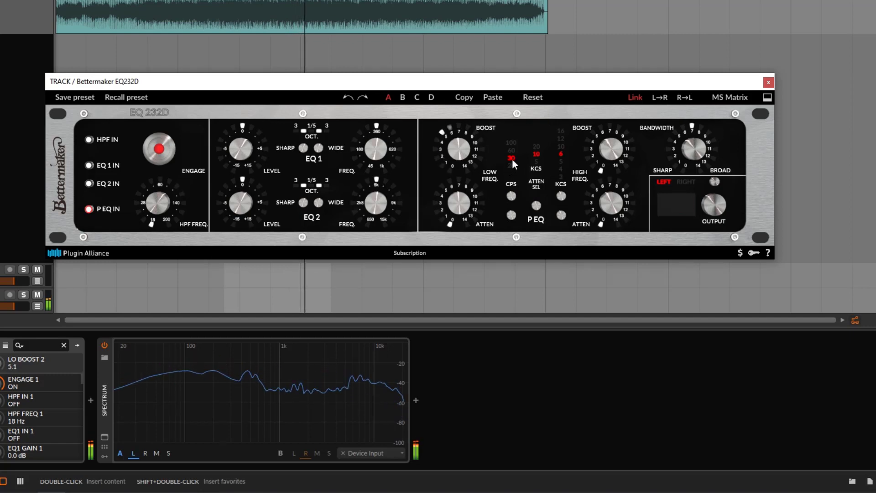
# Try the P EQ low frequency at 100 CPS and return it to 30 CPS.
pyautogui.moveTo(508, 199); pyautogui.dragTo(514, 194)
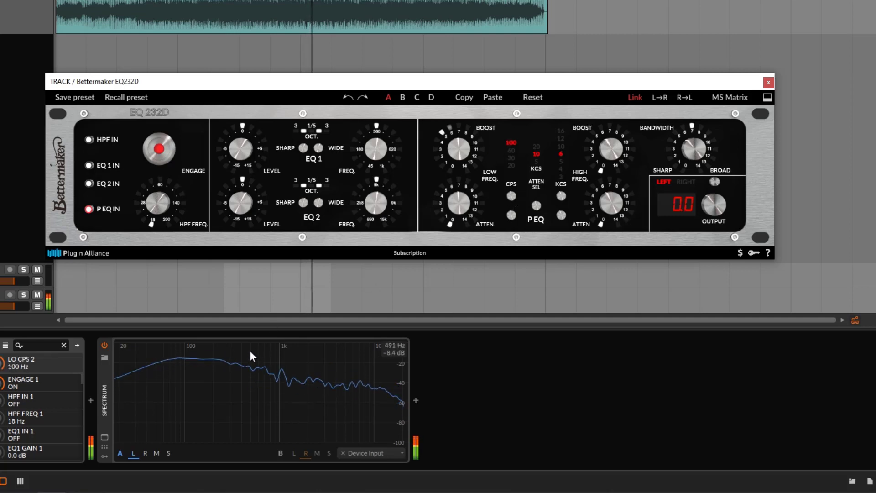
pyautogui.click(509, 212)
pyautogui.click(509, 212)
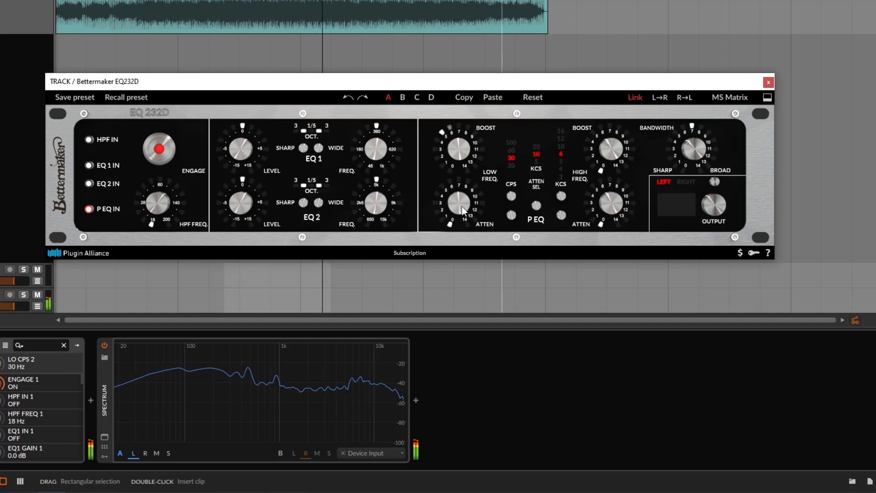
# Raise the P EQ low attenuation to 5.0.
pyautogui.moveTo(463, 210); pyautogui.dragTo(486, 163)
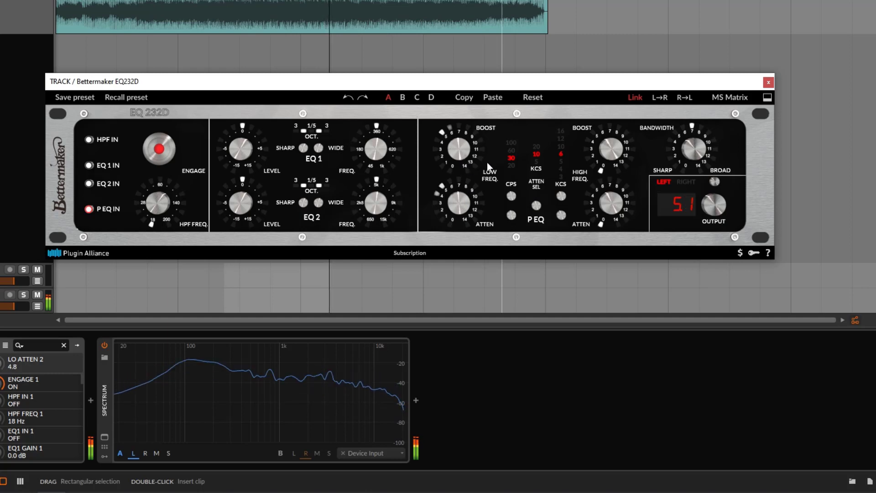
pyautogui.moveTo(456, 200); pyautogui.dragTo(454, 197)
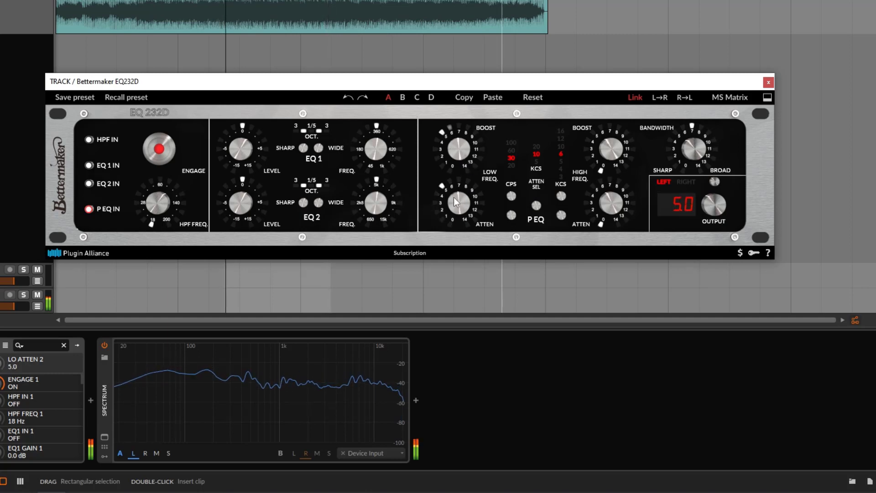
# Compare the track with the equalizer bypassed and engaged, and raise the P EQ low boost to 5.5.
pyautogui.click(159, 156)
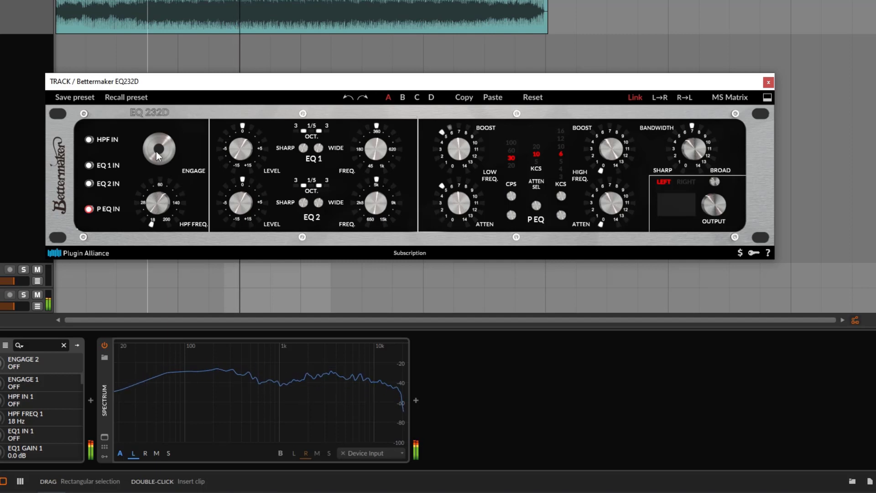
pyautogui.click(157, 151)
pyautogui.click(460, 152)
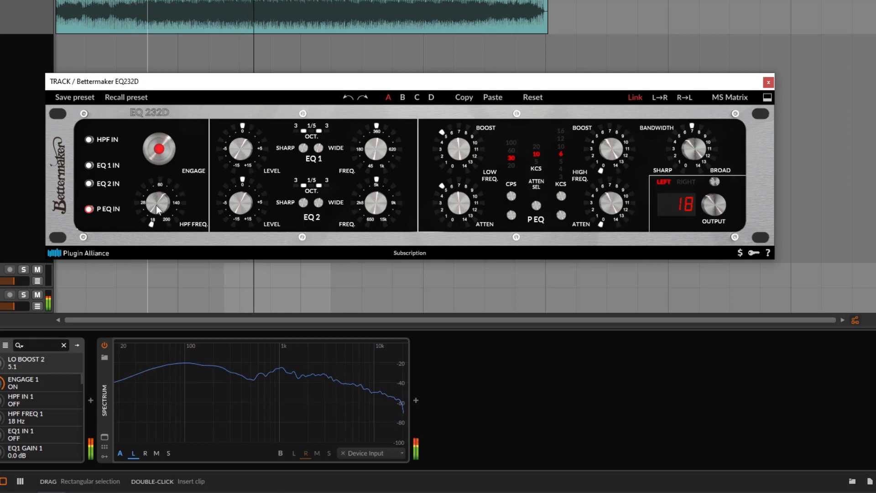
pyautogui.moveTo(460, 149); pyautogui.dragTo(458, 143)
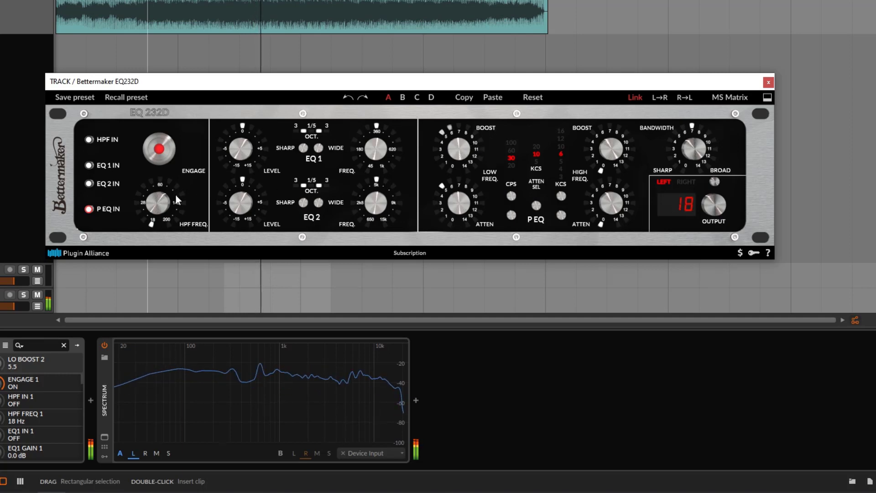
# Enable the high-pass filter and set its frequency to 46 Hz.
pyautogui.click(137, 205)
pyautogui.click(89, 140)
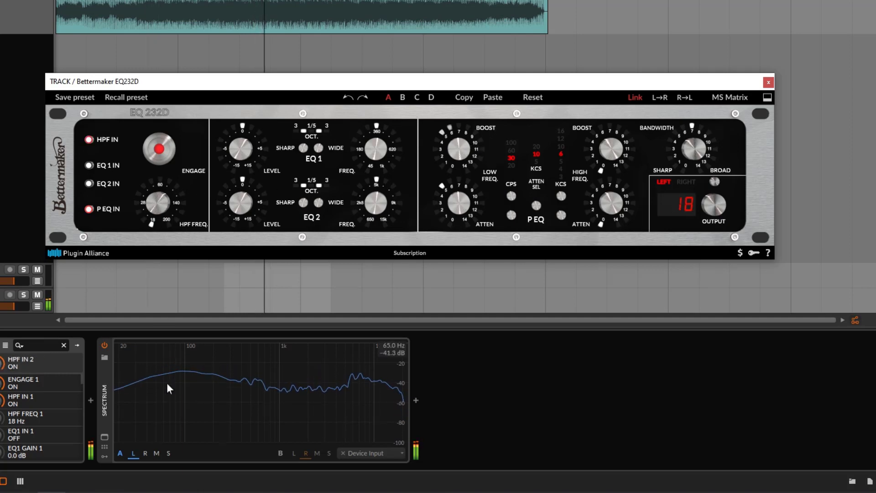
pyautogui.moveTo(154, 204); pyautogui.dragTo(156, 153)
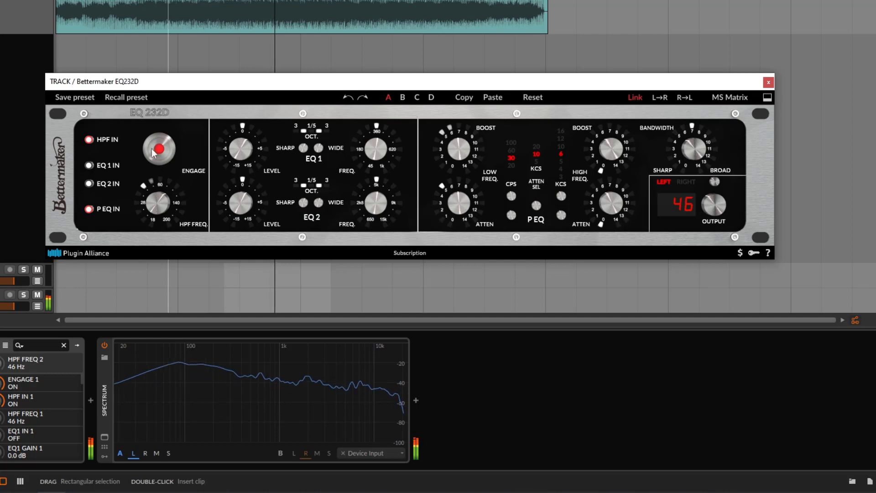
# Toggle the equalizer between bypassed and engaged to hear the high-pass filter and low-band settings on the track.
pyautogui.click(165, 148)
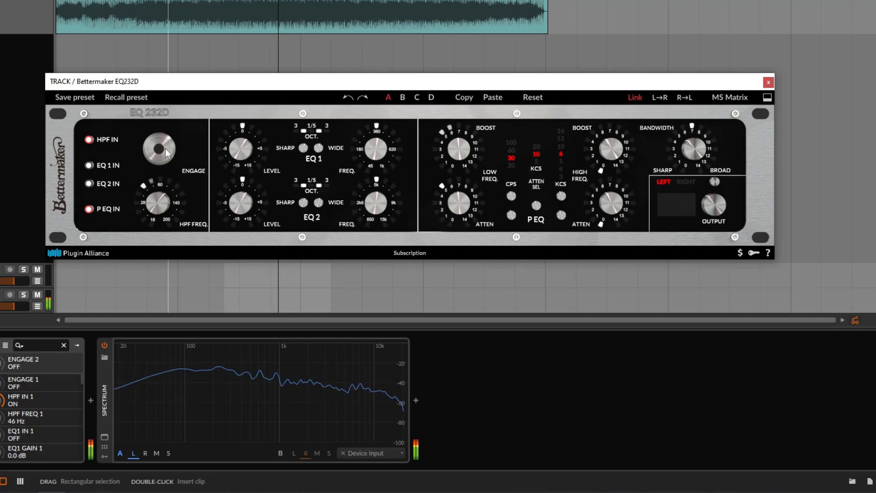
pyautogui.click(166, 149)
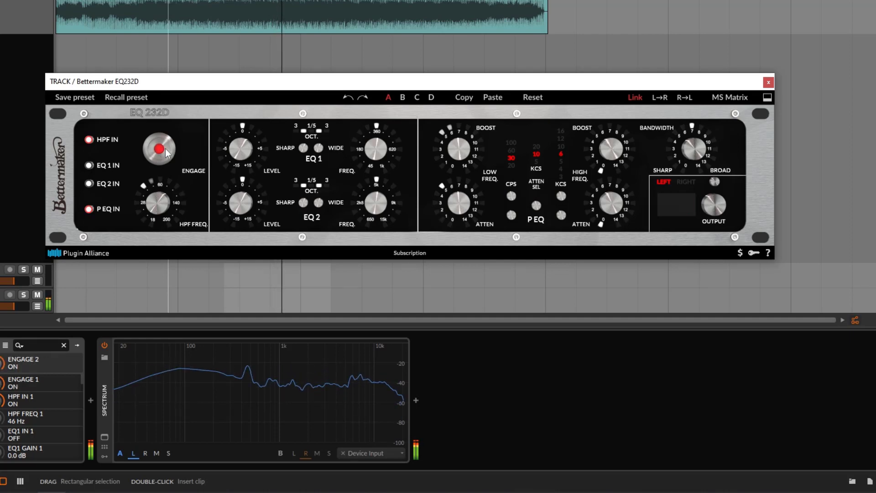
pyautogui.click(165, 148)
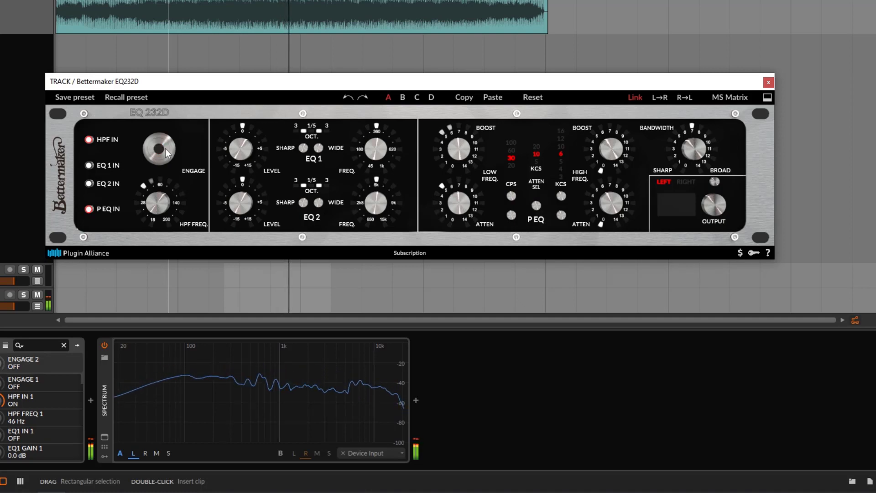
pyautogui.click(165, 149)
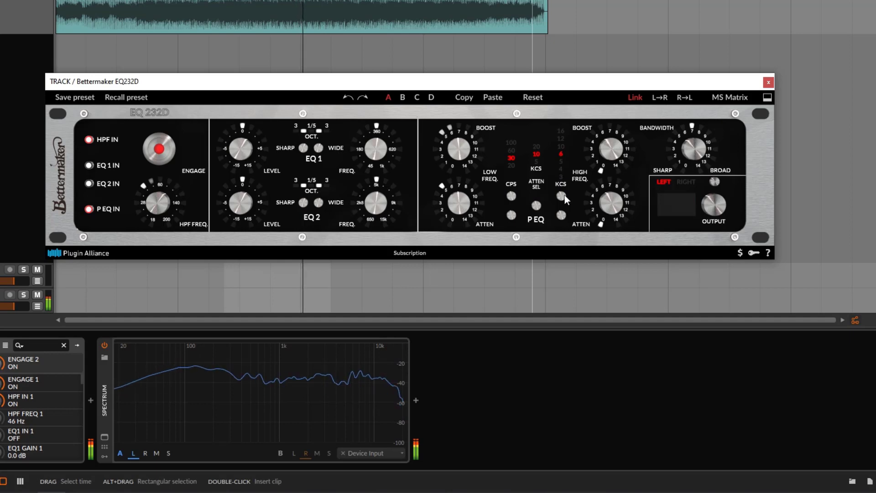
# Set the P EQ high boost frequency to 10 KCS, its boost to 2.9 and the high attenuation to 1.6.
pyautogui.click(561, 147)
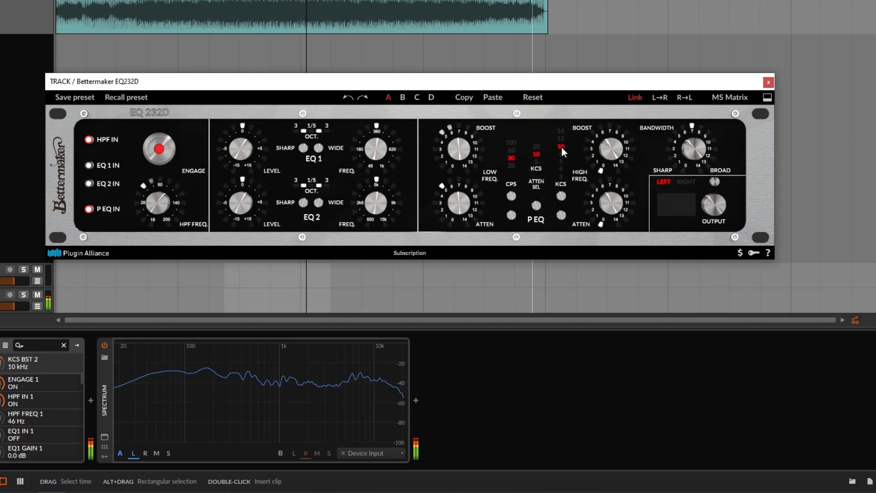
pyautogui.moveTo(610, 148); pyautogui.dragTo(601, 112)
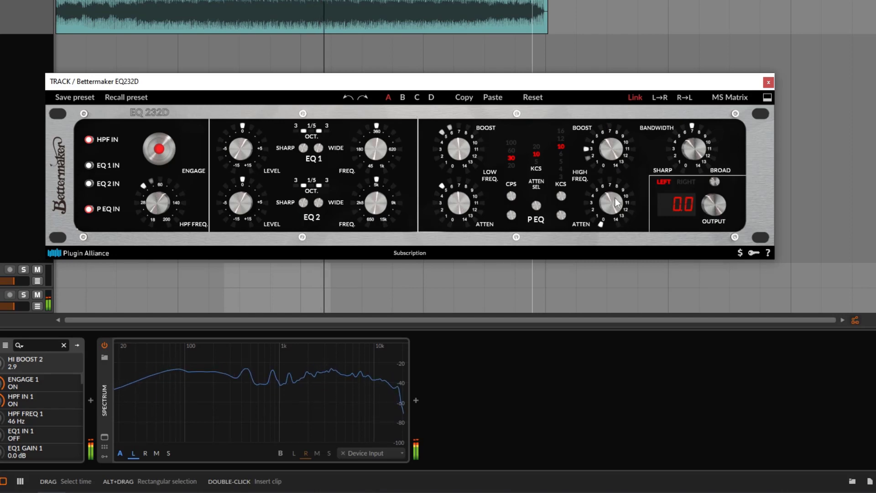
pyautogui.moveTo(616, 198); pyautogui.dragTo(612, 188)
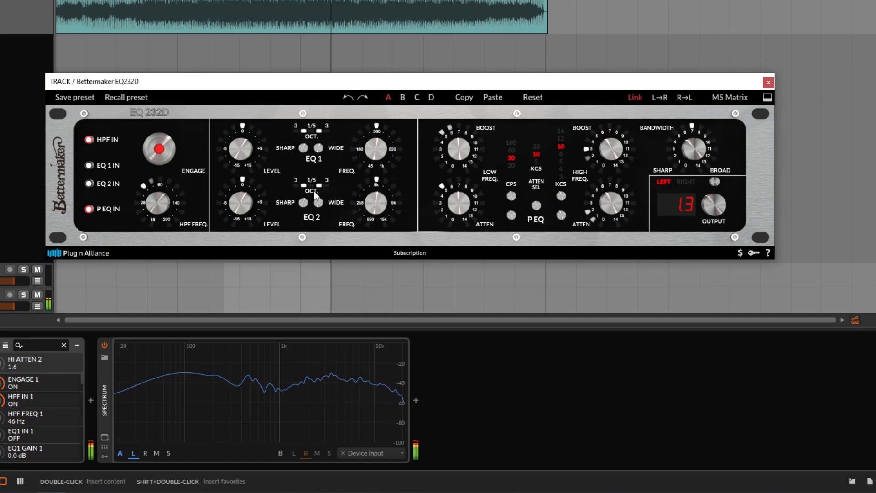
# Reposition the equalizer window and expand it to view both channel panels, returning to the single-channel view.
pyautogui.moveTo(619, 82); pyautogui.dragTo(616, 0)
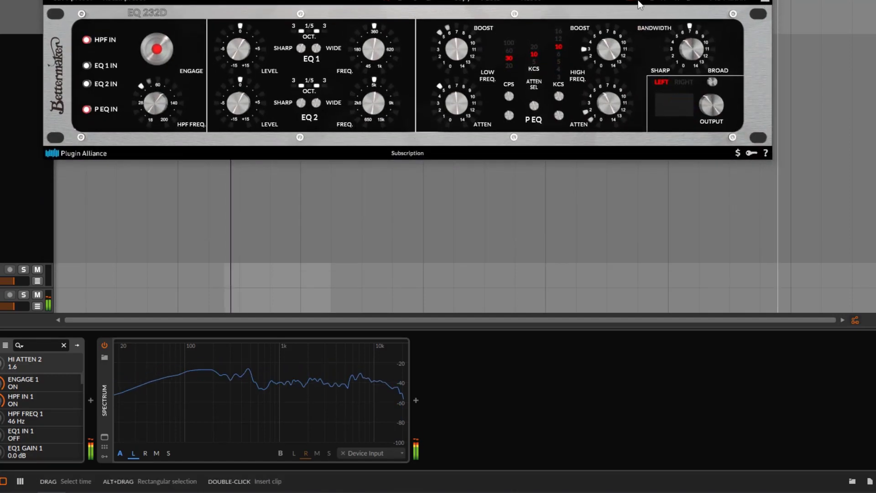
pyautogui.click(763, 3)
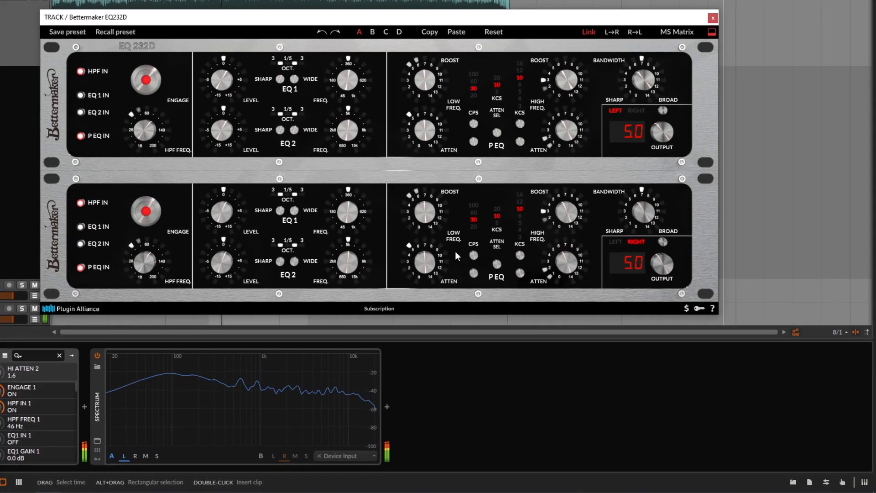
pyautogui.click(712, 32)
pyautogui.moveTo(573, 17); pyautogui.dragTo(544, 70)
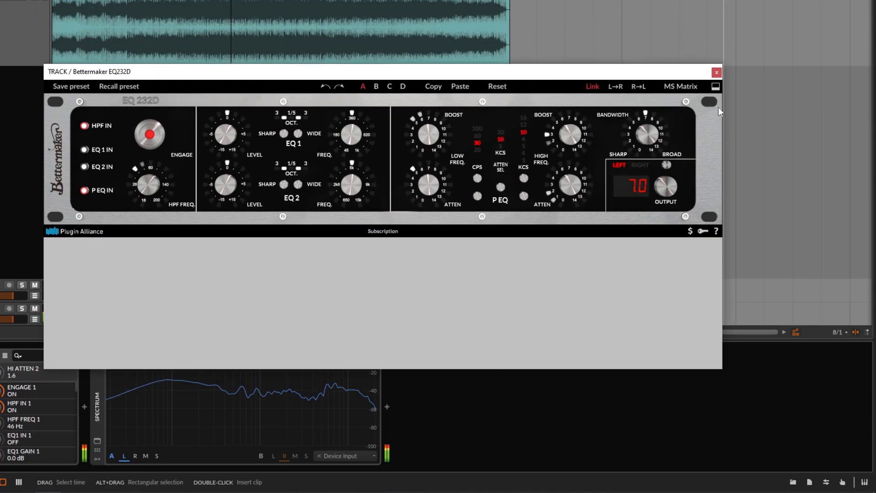
pyautogui.click(716, 86)
pyautogui.click(717, 87)
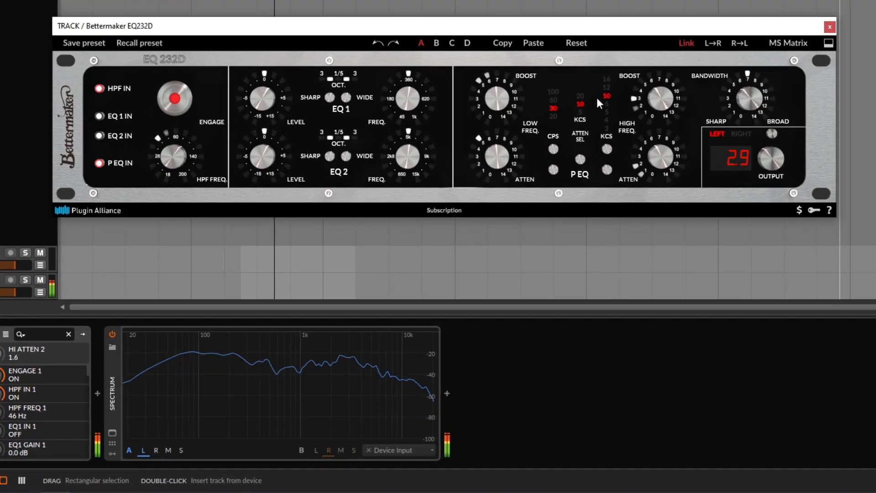
# Compare the track with the equalizer bypassed and engaged to judge the high-frequency settings.
pyautogui.click(164, 99)
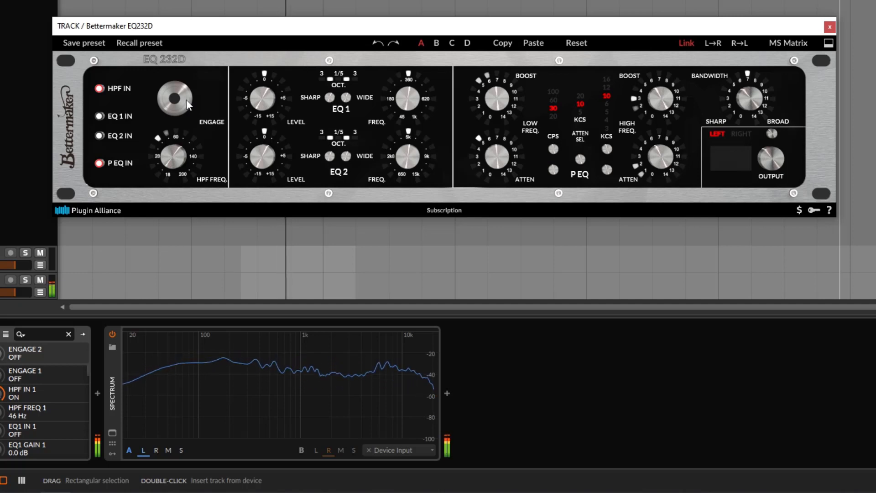
pyautogui.click(186, 100)
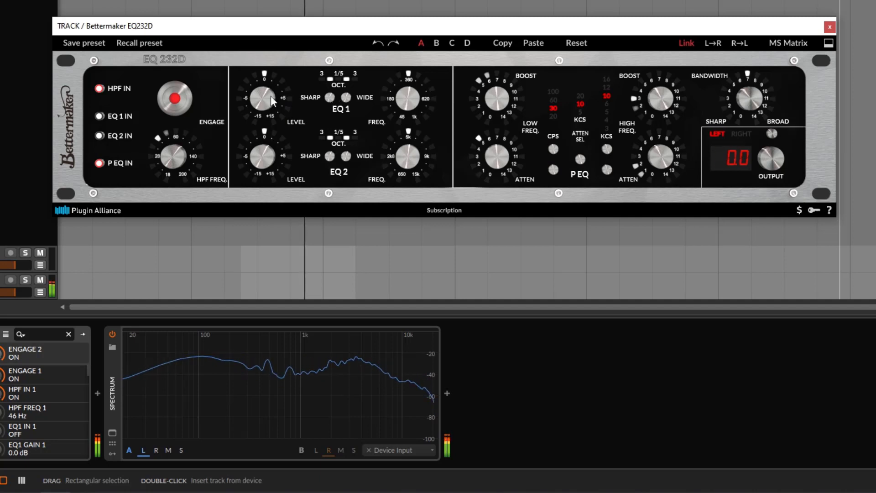
# Enable EQ 1 at -1.9 dB and 424 Hz, trying a sharper Q of 3.0 and widening it one stage.
pyautogui.moveTo(270, 95); pyautogui.dragTo(276, 115)
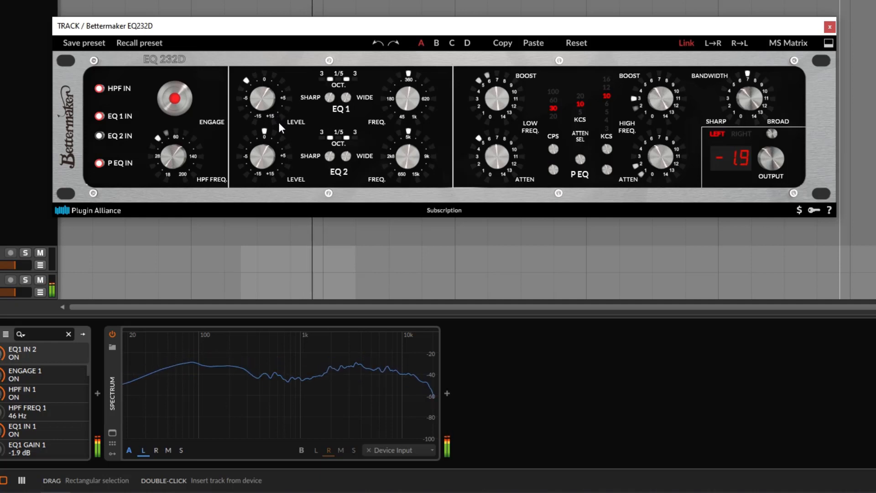
pyautogui.moveTo(409, 103); pyautogui.dragTo(424, 81)
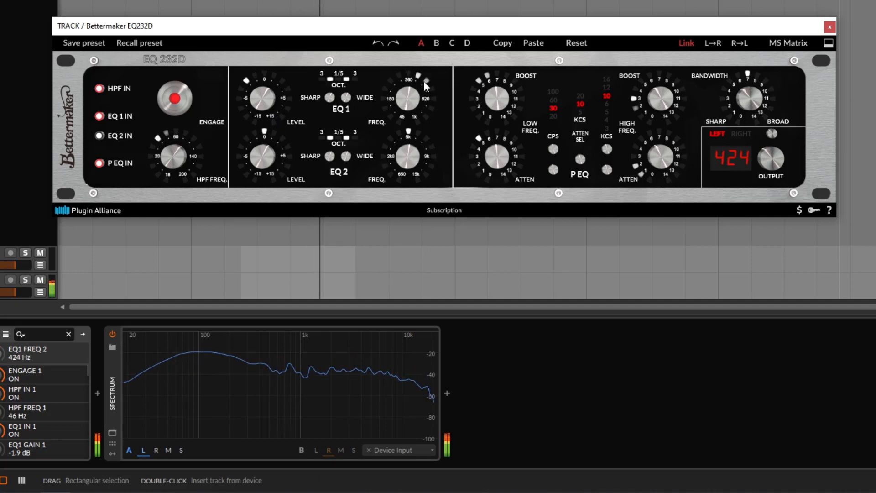
pyautogui.click(330, 97)
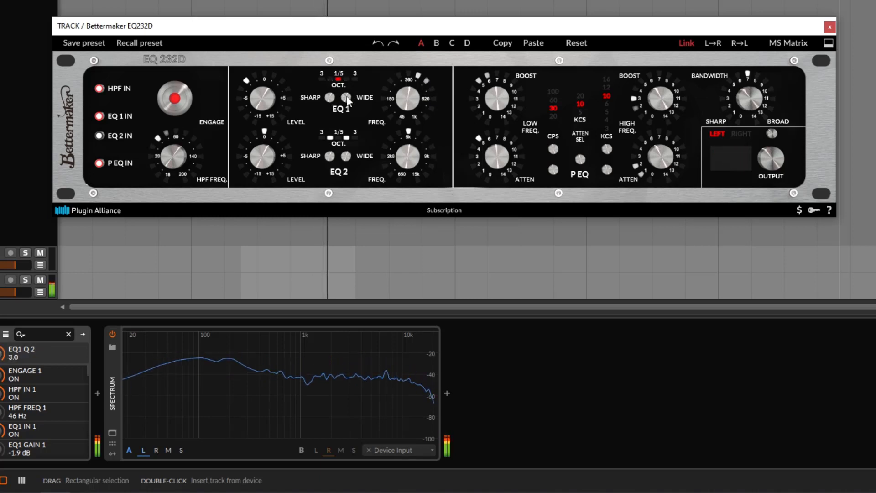
pyautogui.click(346, 96)
# Try the EQ 1 level at its -15.0 dB and 15.0 dB extremes and settle it at -2.4 dB.
pyautogui.click(266, 104)
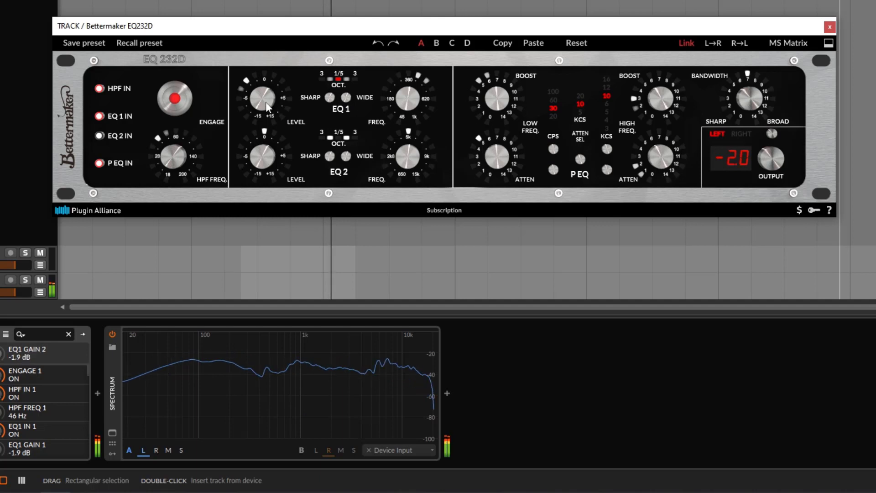
pyautogui.moveTo(269, 108); pyautogui.dragTo(288, 168)
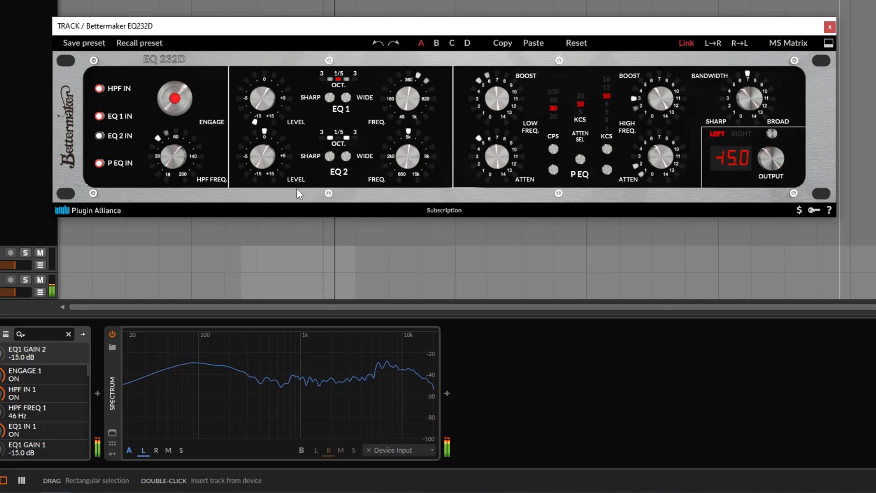
pyautogui.moveTo(285, 103); pyautogui.dragTo(287, 18)
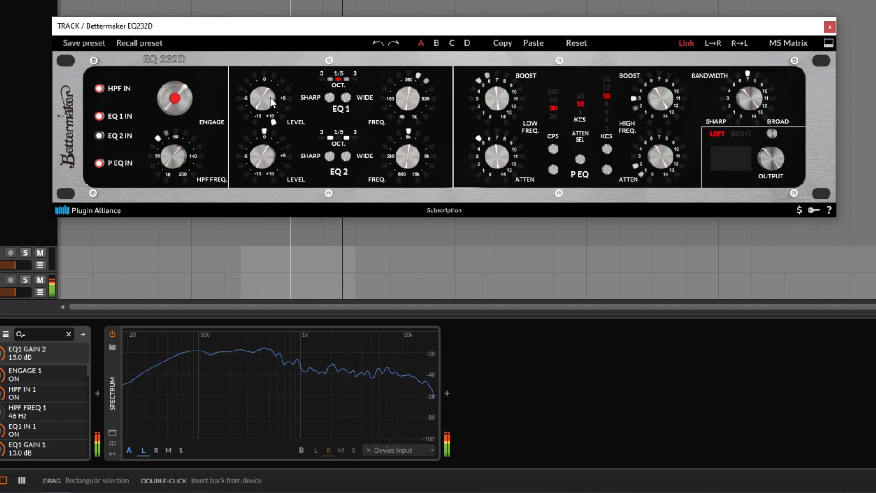
pyautogui.moveTo(270, 103); pyautogui.dragTo(262, 118)
pyautogui.moveTo(267, 181); pyautogui.dragTo(271, 206)
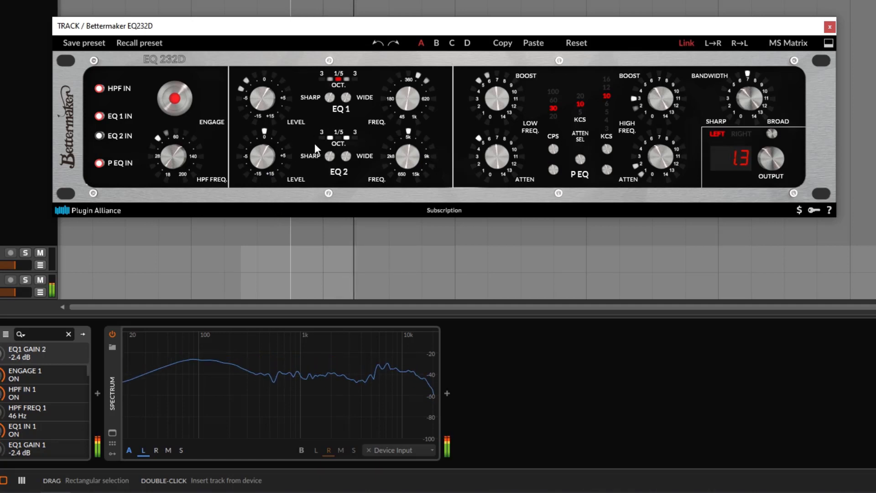
# Switch the equalizer repeatedly between bypassed and engaged to audition the EQ 1 cut on the looping track.
pyautogui.click(183, 100)
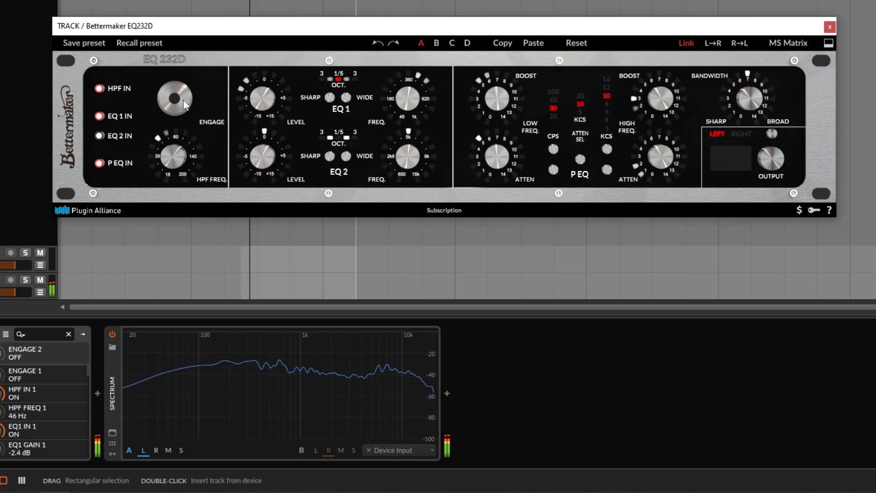
pyautogui.click(183, 99)
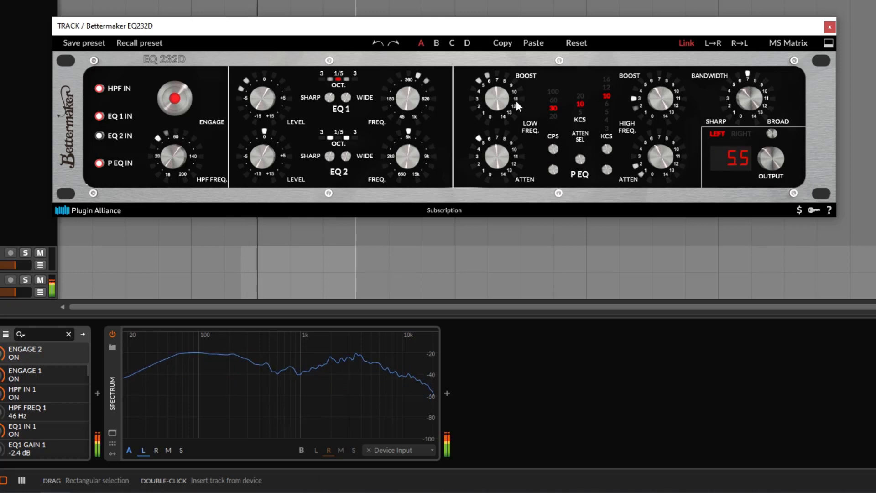
pyautogui.scroll(-1, 502, 104)
pyautogui.click(186, 103)
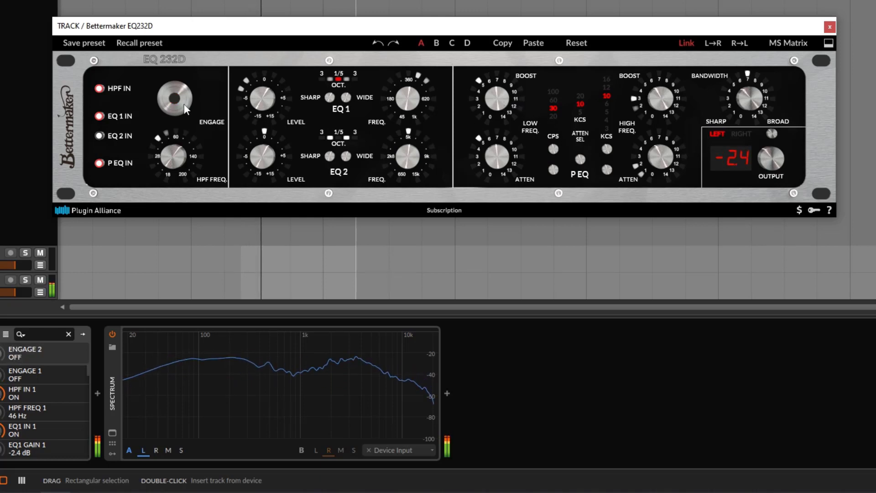
pyautogui.click(184, 106)
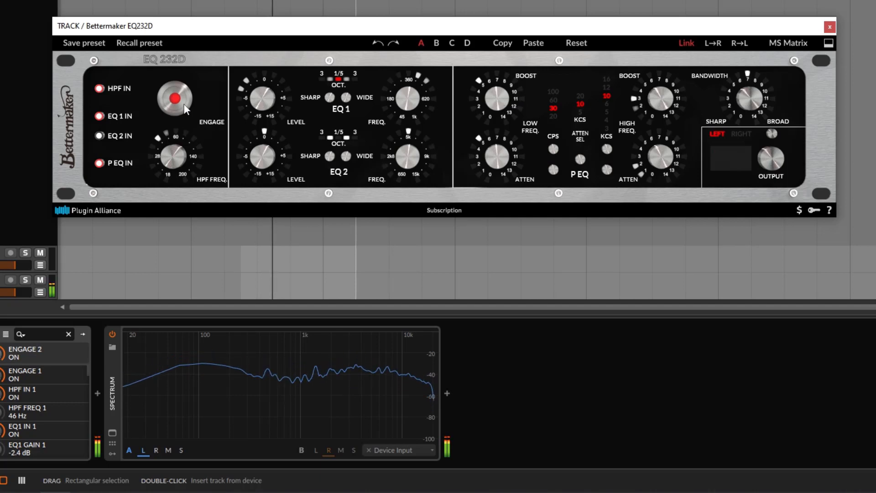
pyautogui.click(185, 108)
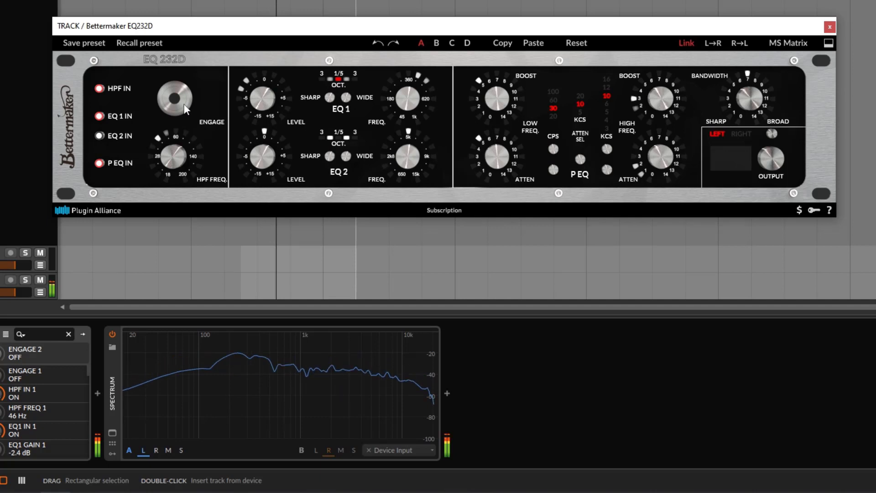
pyautogui.click(185, 108)
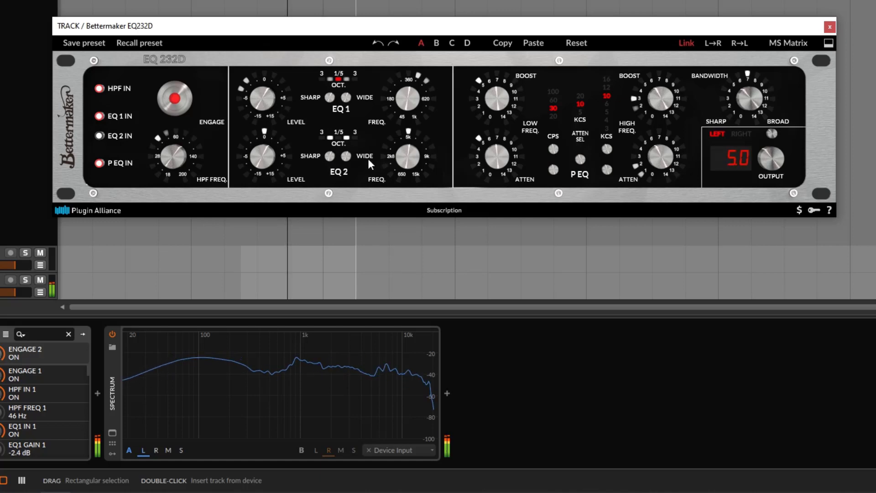
# Enable EQ 2 with a Q of 1.6, raise its level to 9.2 dB and tune its frequency to 4.3 kHz.
pyautogui.moveTo(404, 161); pyautogui.dragTo(441, 188)
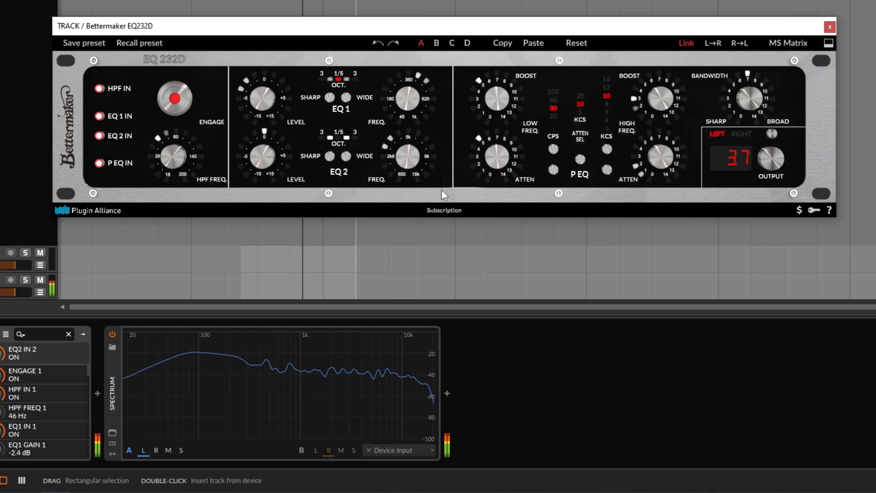
pyautogui.click(330, 157)
pyautogui.click(346, 158)
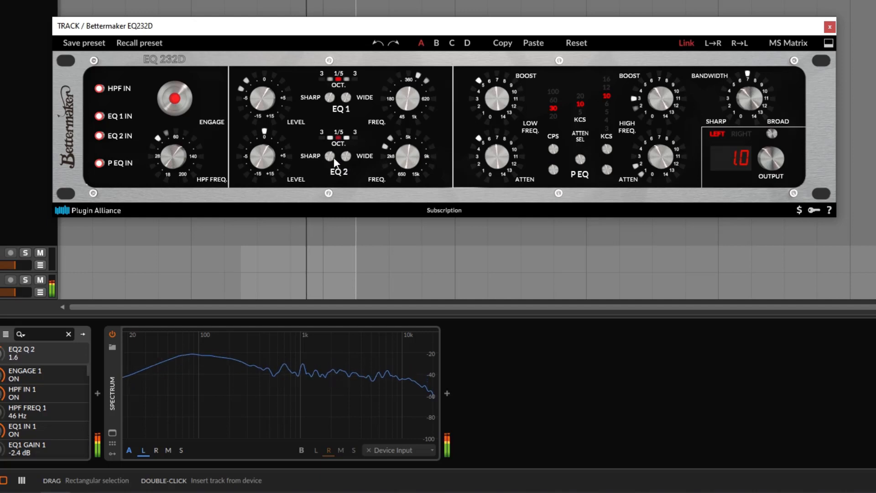
pyautogui.moveTo(269, 161); pyautogui.dragTo(270, 95)
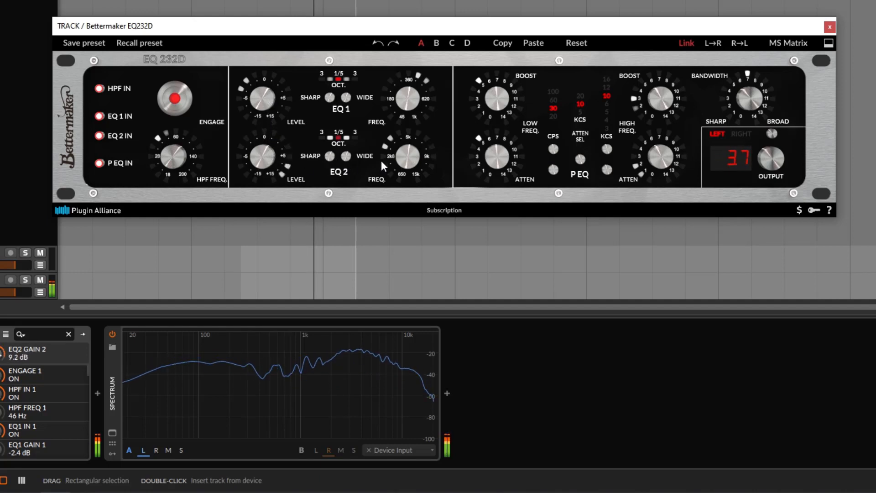
pyautogui.moveTo(413, 160); pyautogui.dragTo(416, 152)
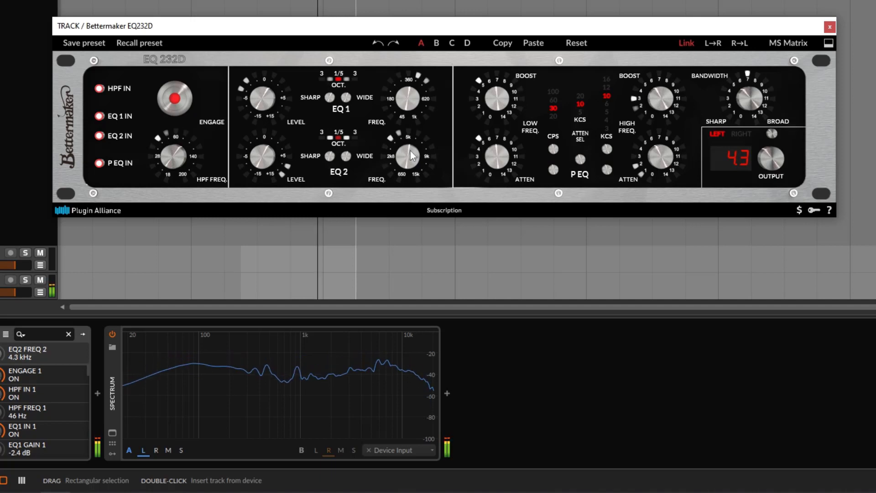
# Lower the EQ 2 level to 1.6 dB and compare the result by bypassing and re-engaging the equalizer.
pyautogui.moveTo(270, 157); pyautogui.dragTo(283, 205)
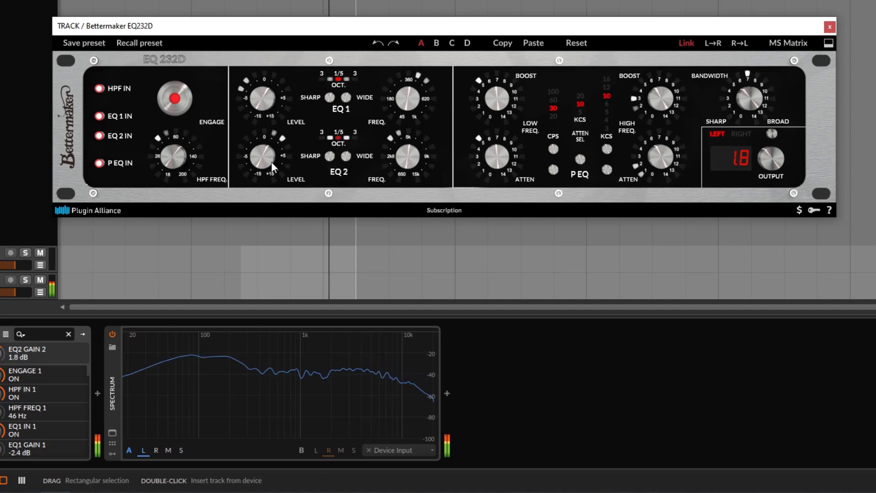
pyautogui.moveTo(270, 158); pyautogui.dragTo(272, 164)
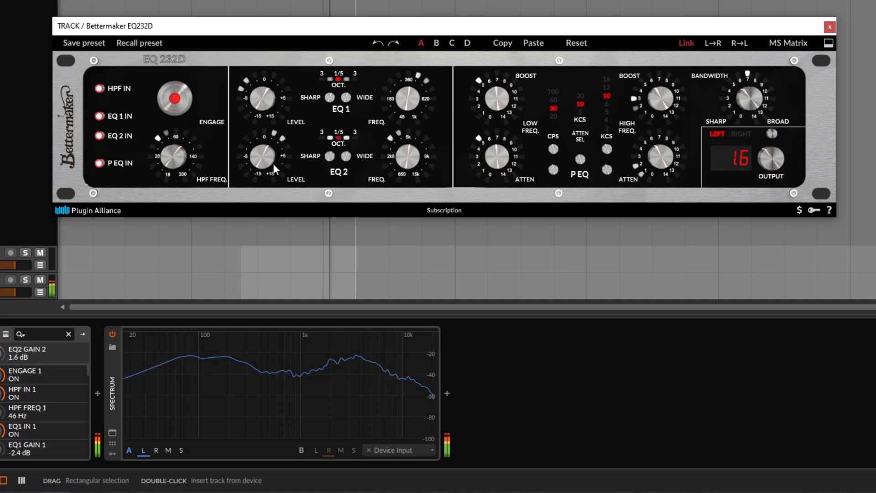
pyautogui.click(179, 104)
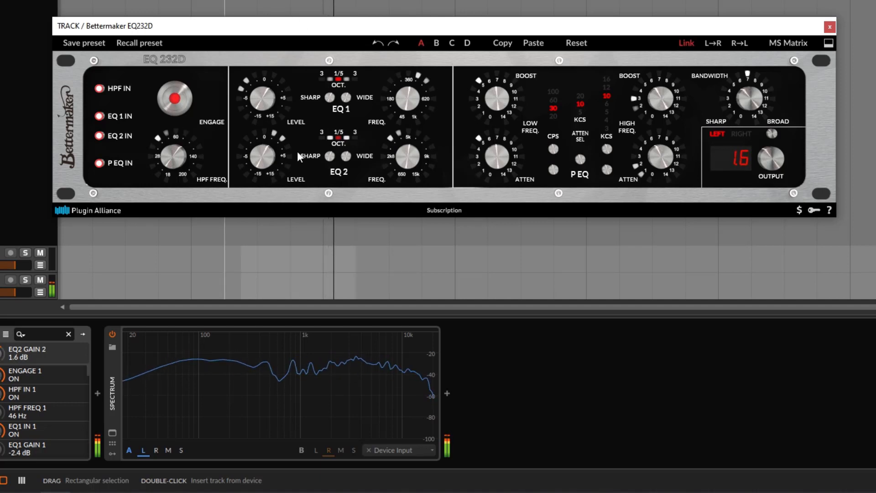
pyautogui.click(178, 104)
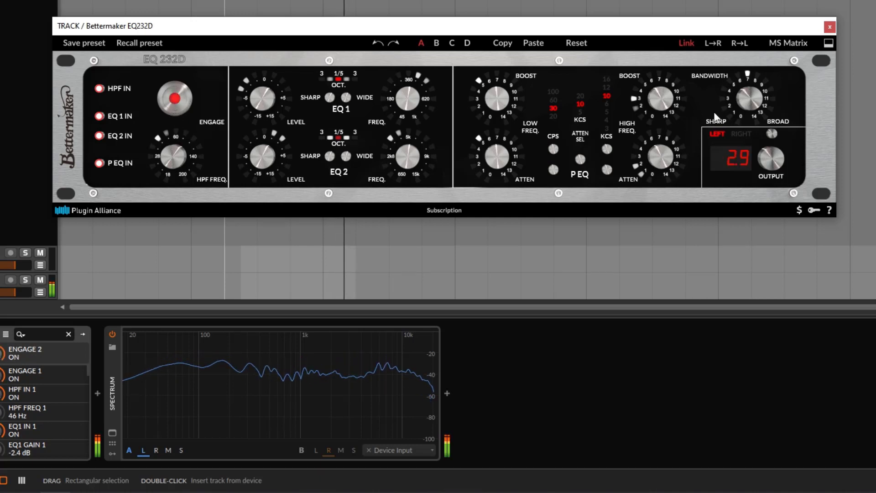
# Reduce the output level to -1.1 dB and audition the level-matched track with the equalizer alternately bypassed and engaged.
pyautogui.moveTo(768, 159)
pyautogui.moveTo(767, 158); pyautogui.dragTo(774, 172)
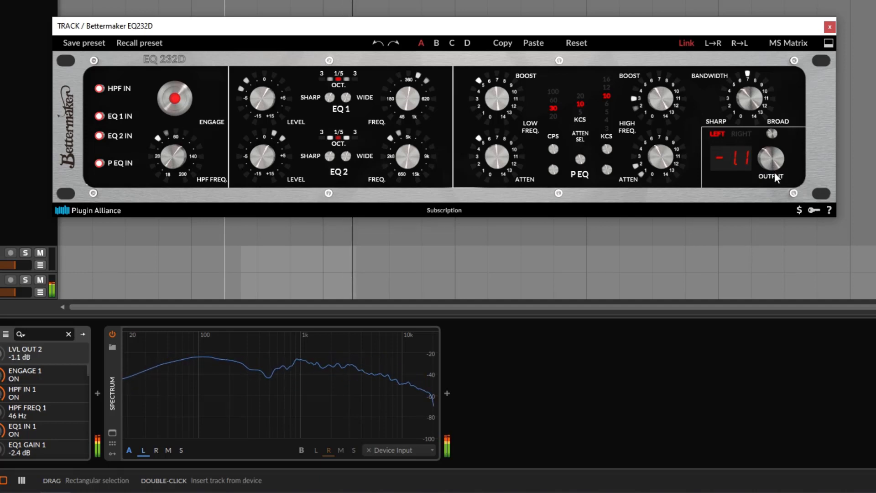
pyautogui.click(176, 106)
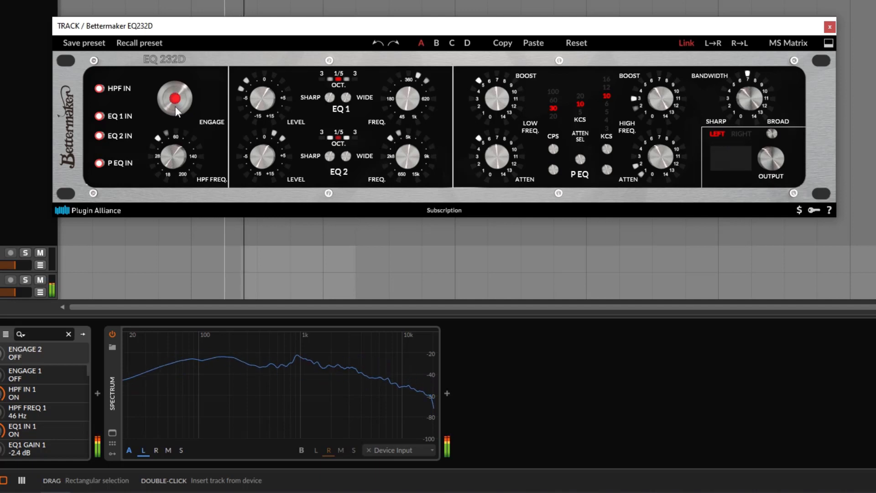
pyautogui.click(175, 106)
pyautogui.click(175, 106)
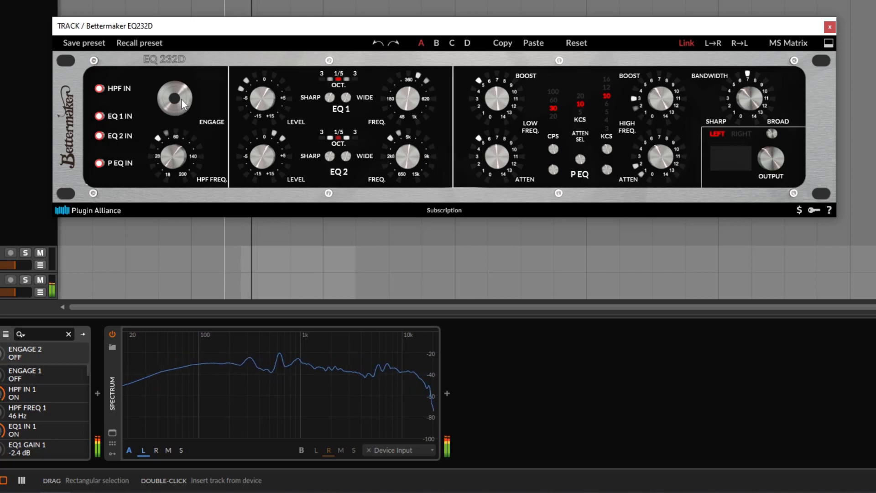
pyautogui.click(182, 99)
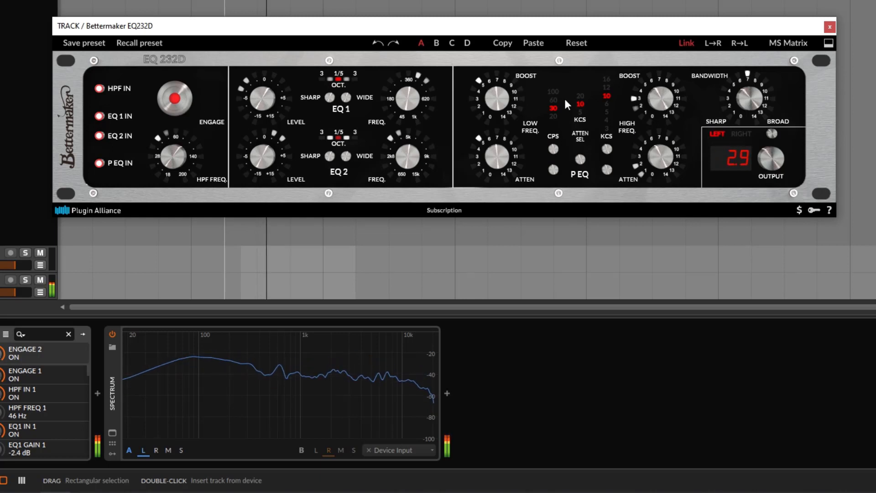
# Bypass and re-engage the equalizer for one more comparison, and stop the track's playback.
pyautogui.click(178, 100)
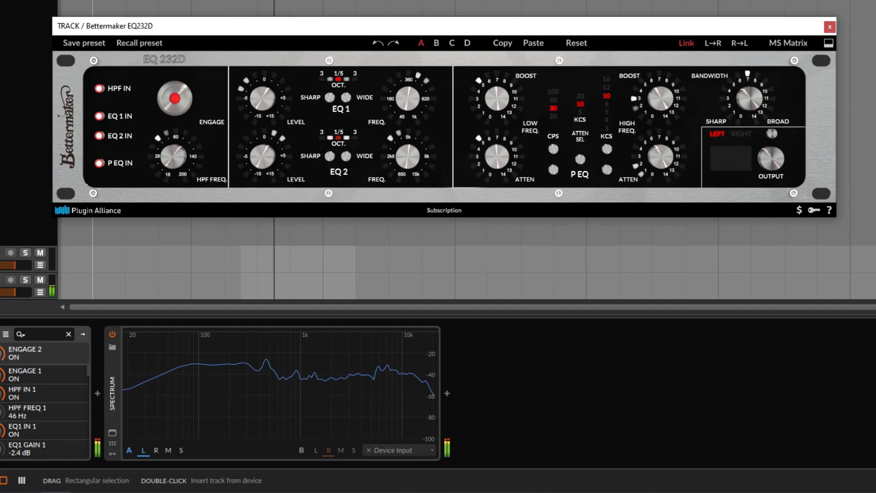
pyautogui.click(177, 100)
pyautogui.click(90, 23)
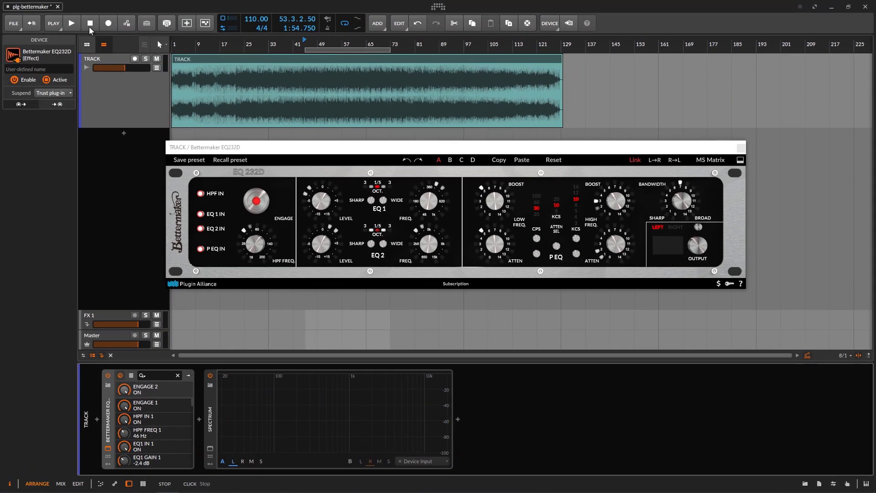